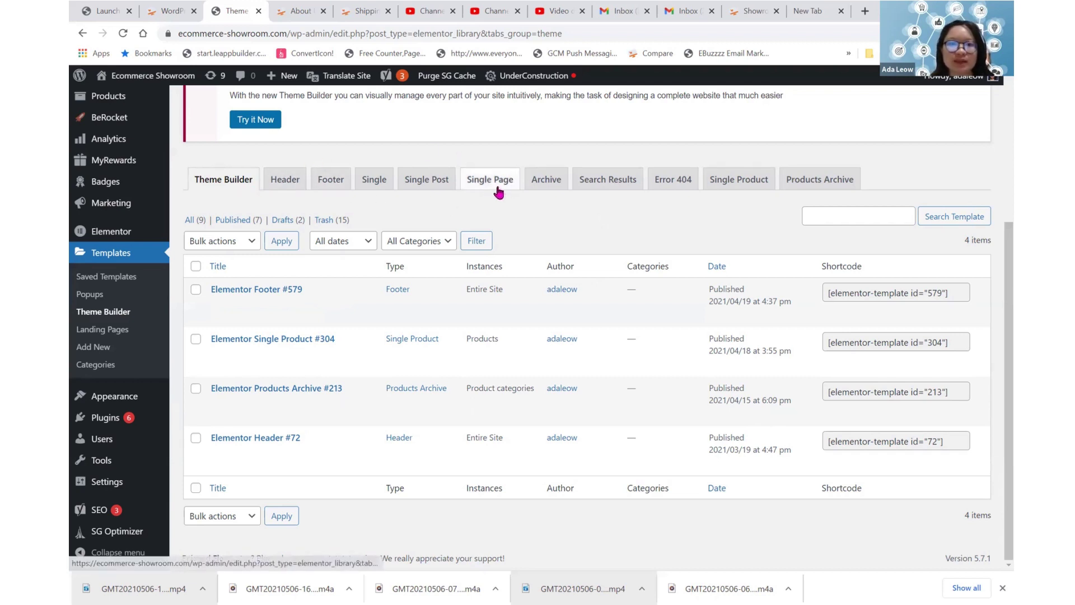
- Review the saved templates, then scroll down the Theme Builder's header, footer, product and archive templates
click(93, 278)
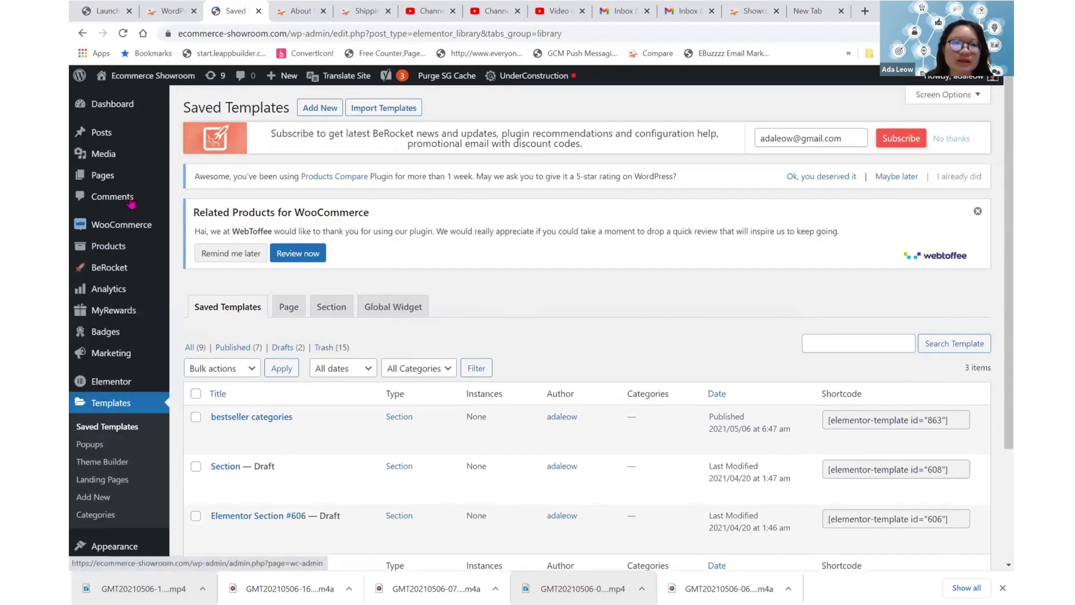
mouse_move(84, 174)
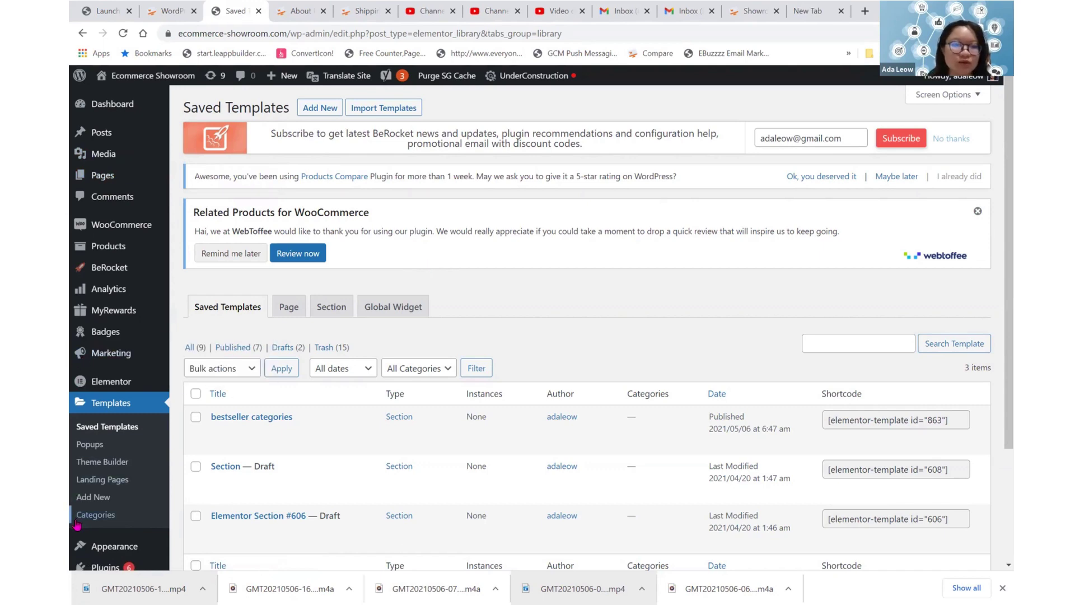
scroll(144, 506, down, 3)
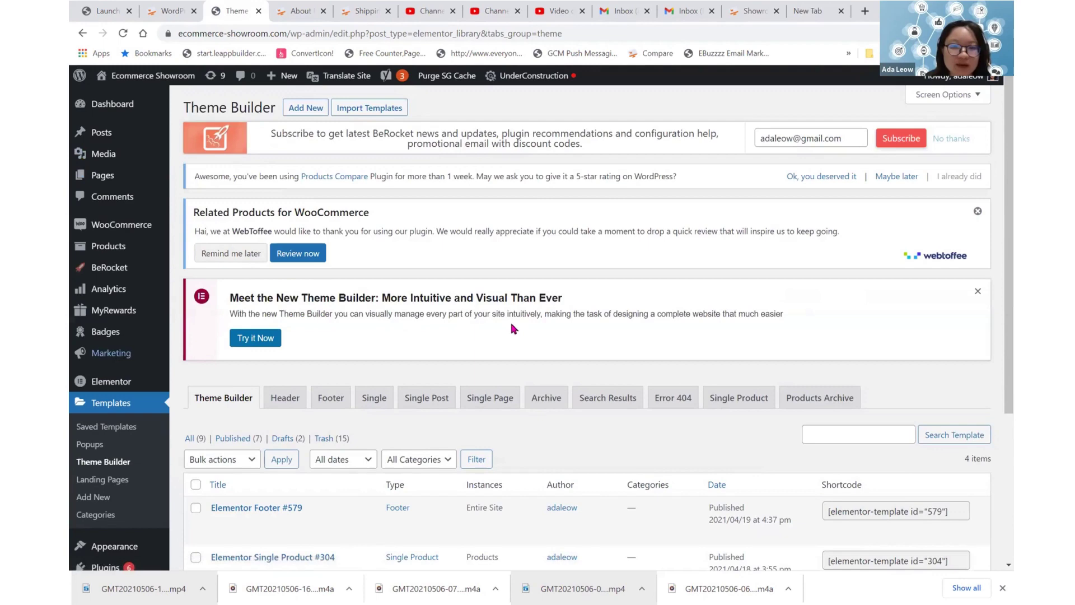
scroll(533, 334, down, 2)
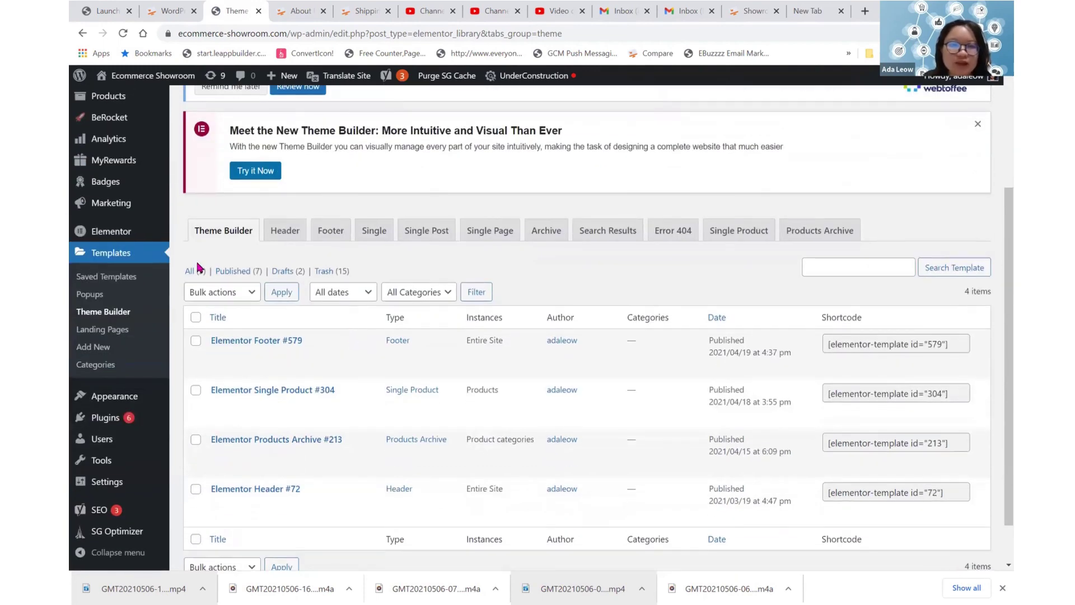
- Switch Theme Builder to the Single Page tab and scroll through its empty template list
click(488, 234)
scroll(489, 236, down, 1)
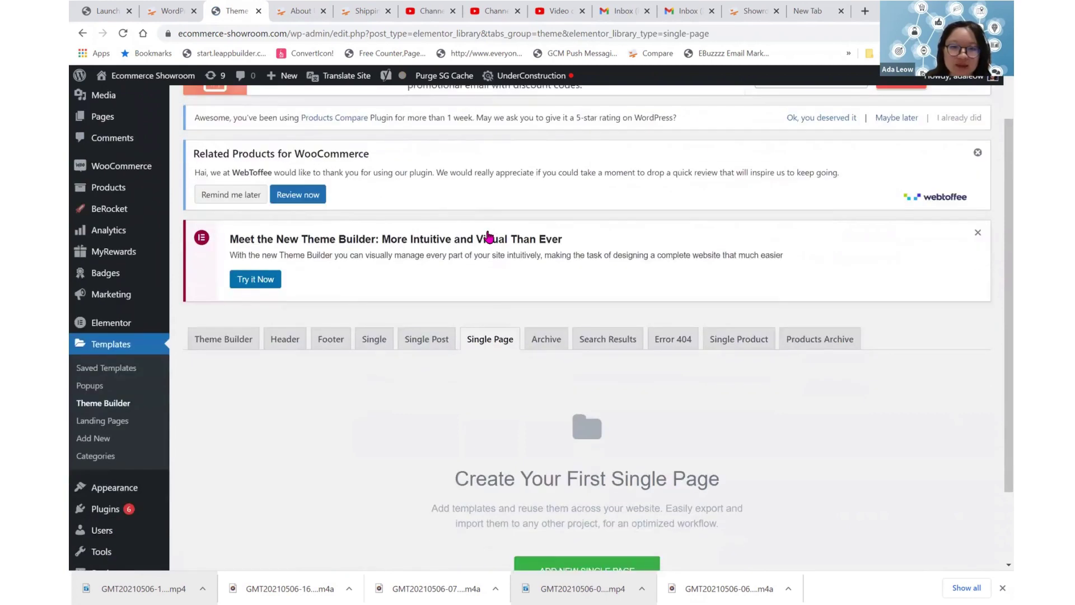
scroll(489, 236, down, 2)
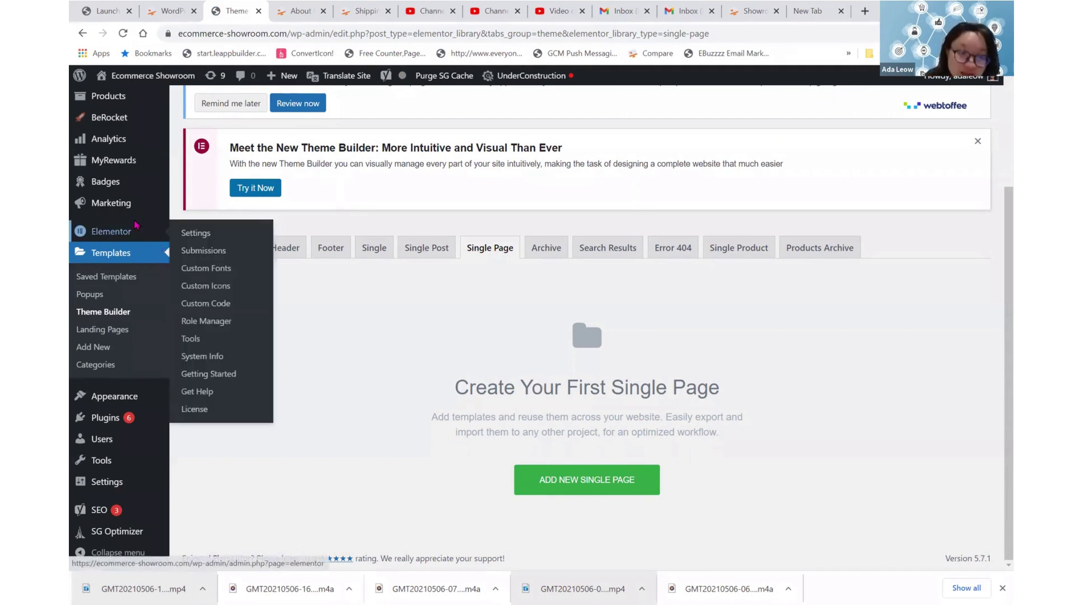
scroll(131, 221, up, 3)
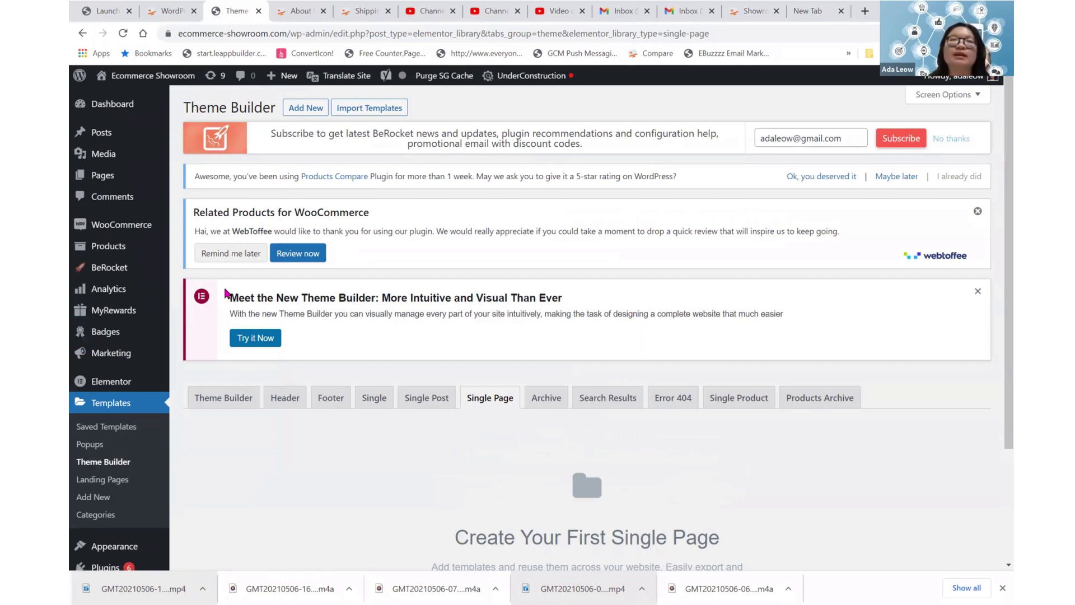
scroll(226, 293, down, 2)
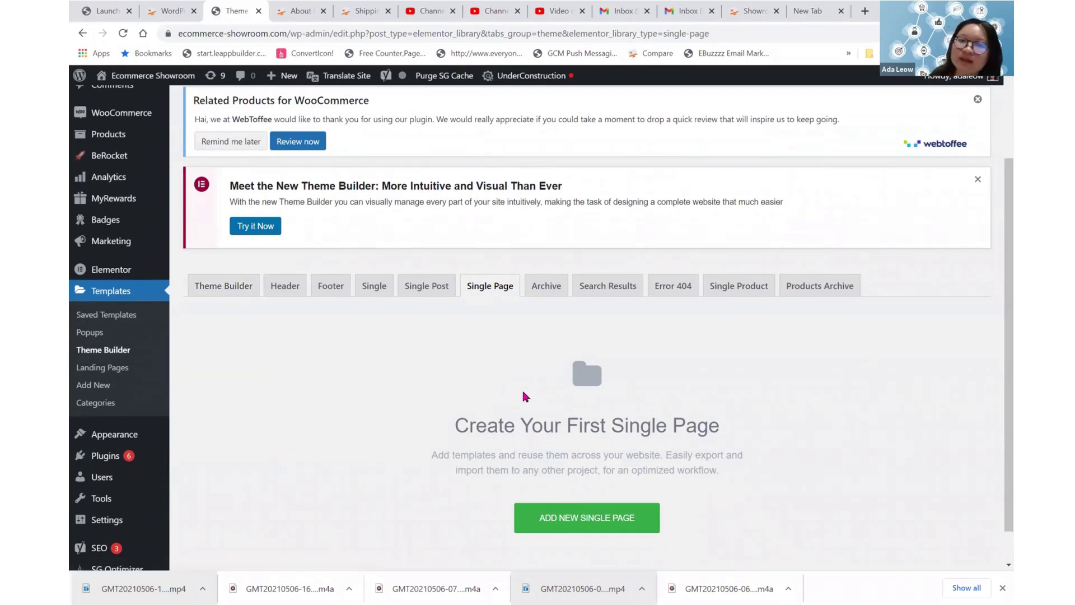
scroll(522, 387, down, 1)
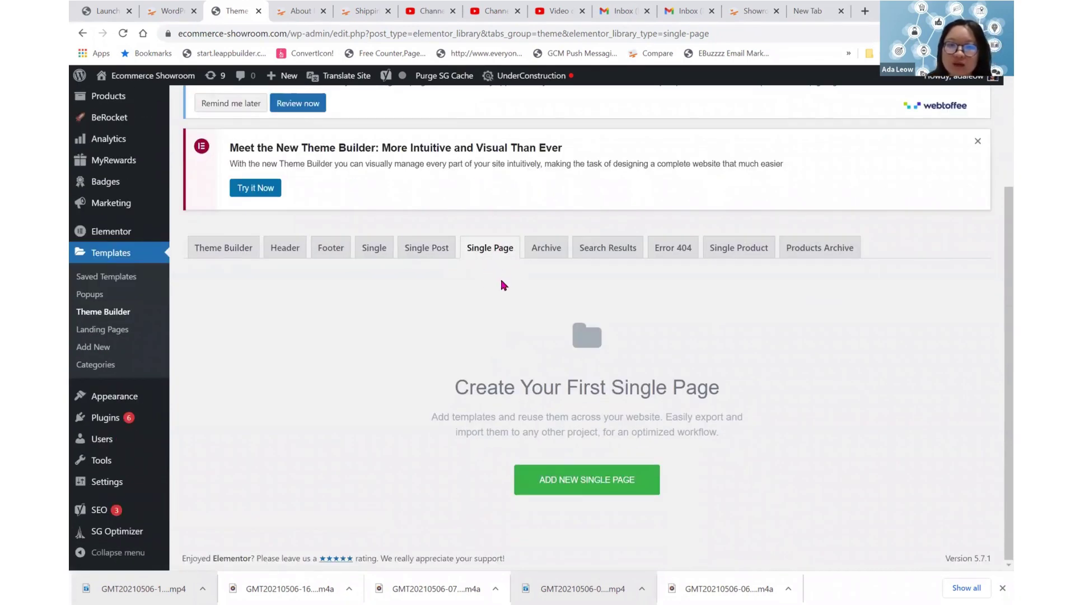
- Create a new Single Page template named 'Informational Pages'
click(576, 480)
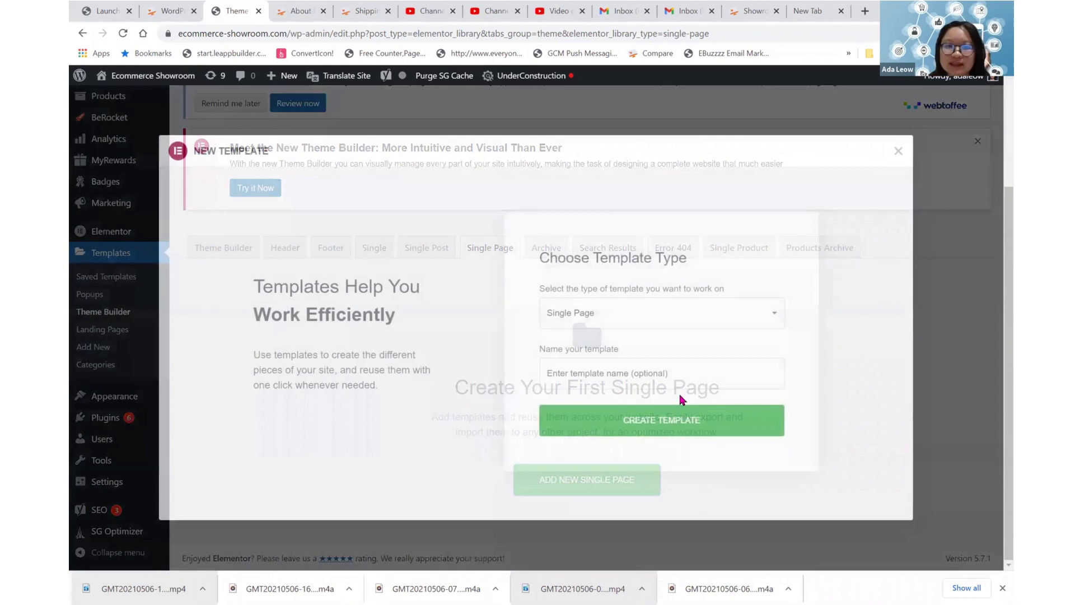
click(671, 375)
text(Inf)
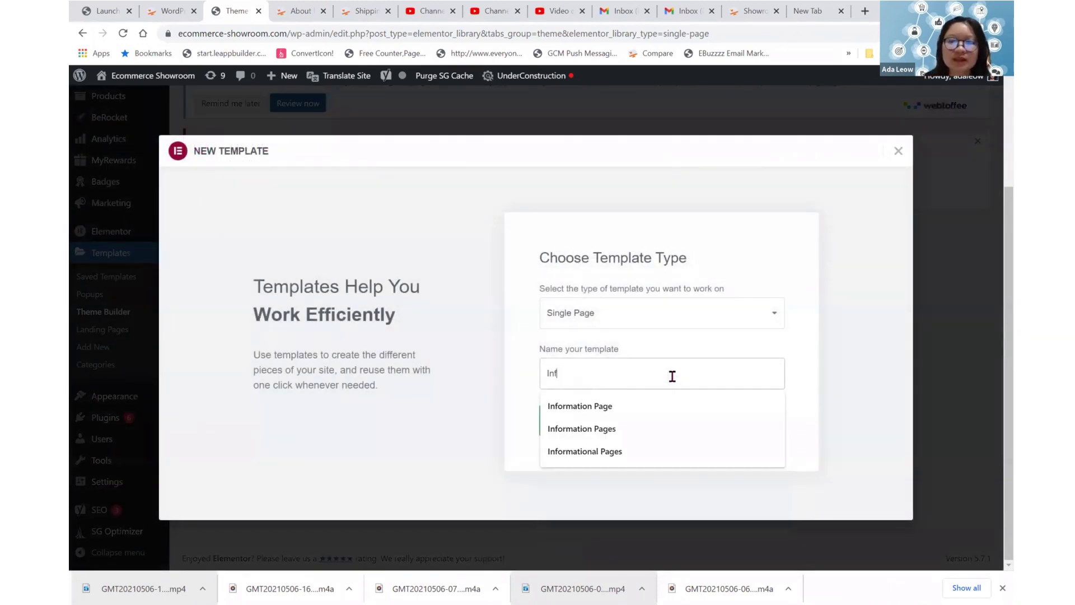
text(ormationa)
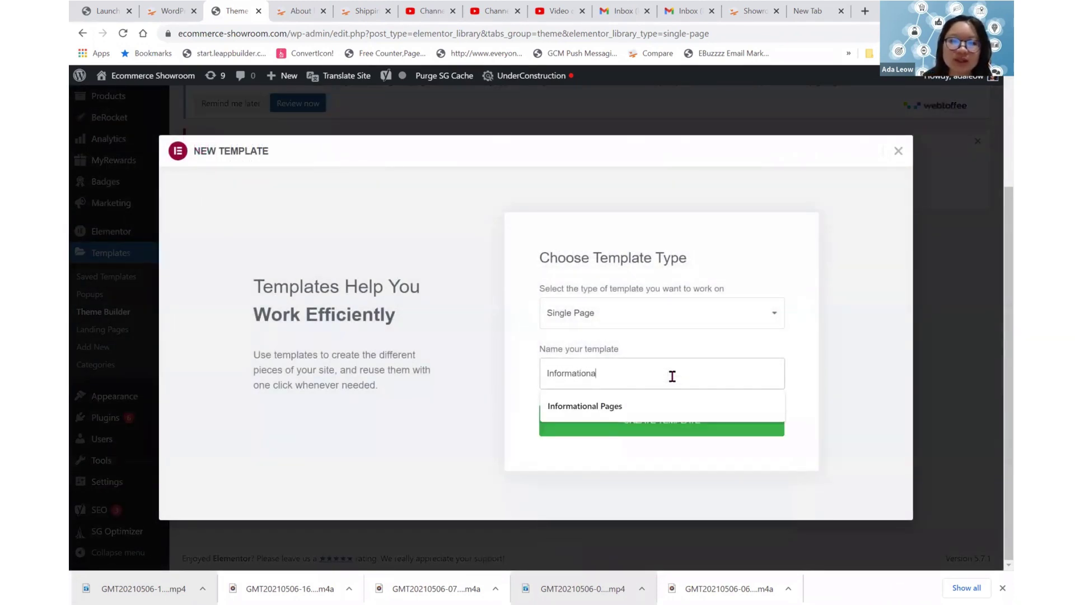
text(l Pages)
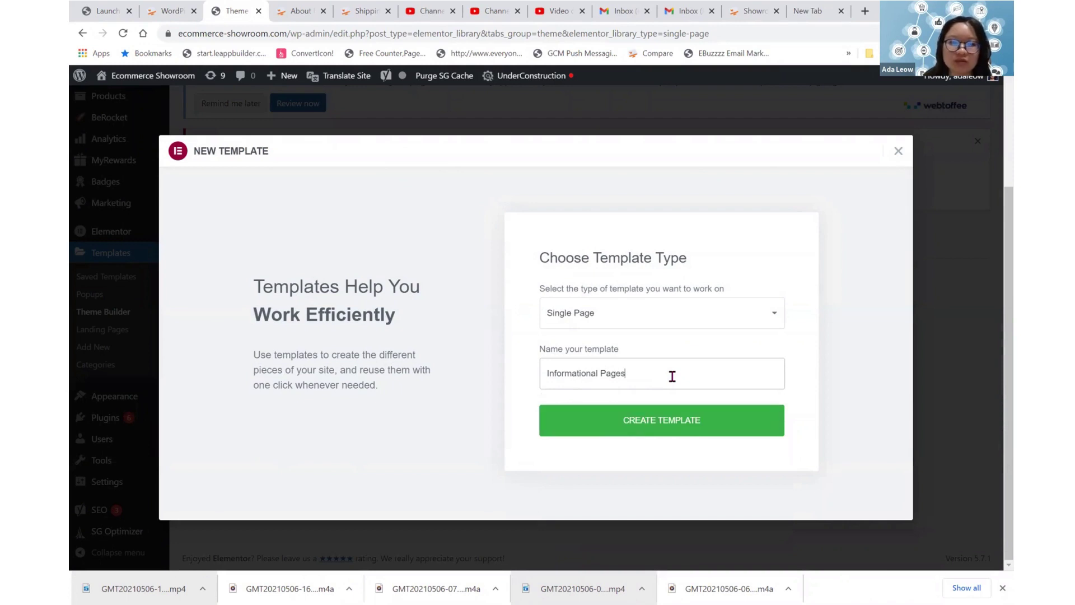
click(654, 427)
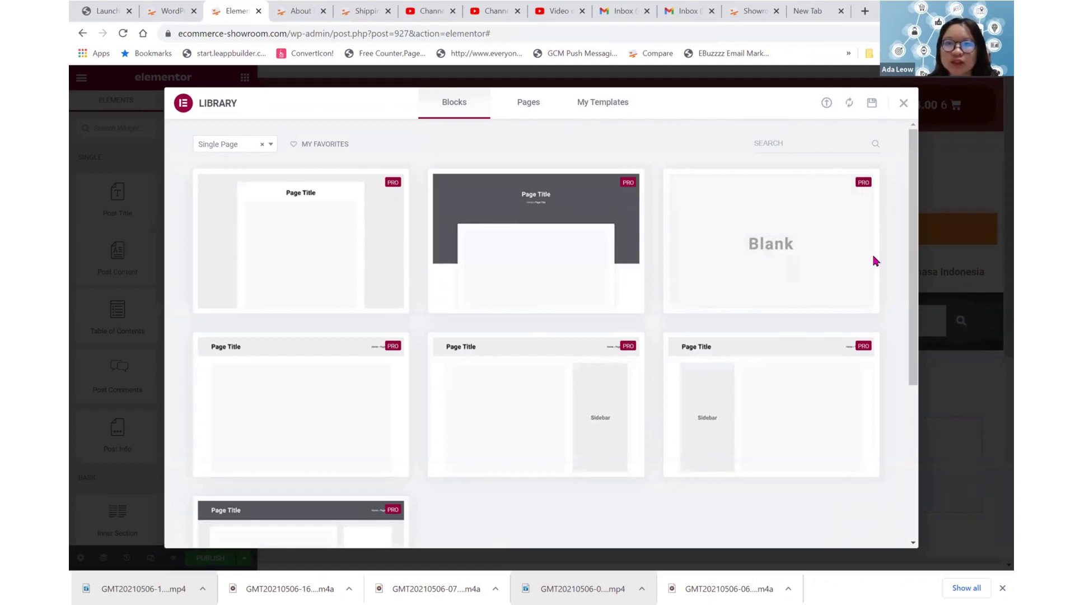
- Add a one-column, full-width stretched section and drop the Post Title widget into it
click(904, 103)
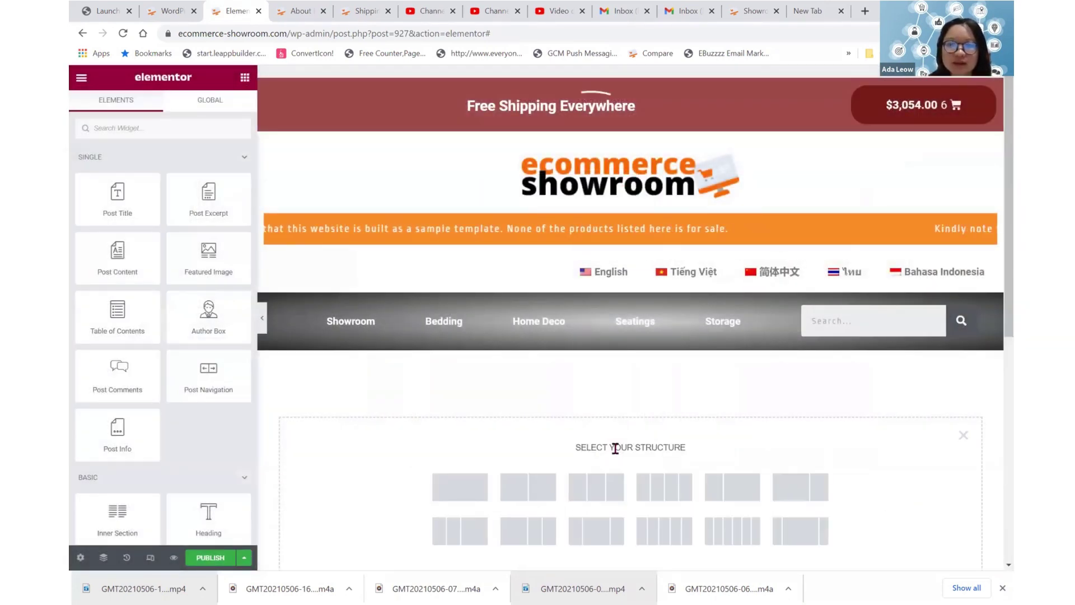
click(472, 488)
click(228, 174)
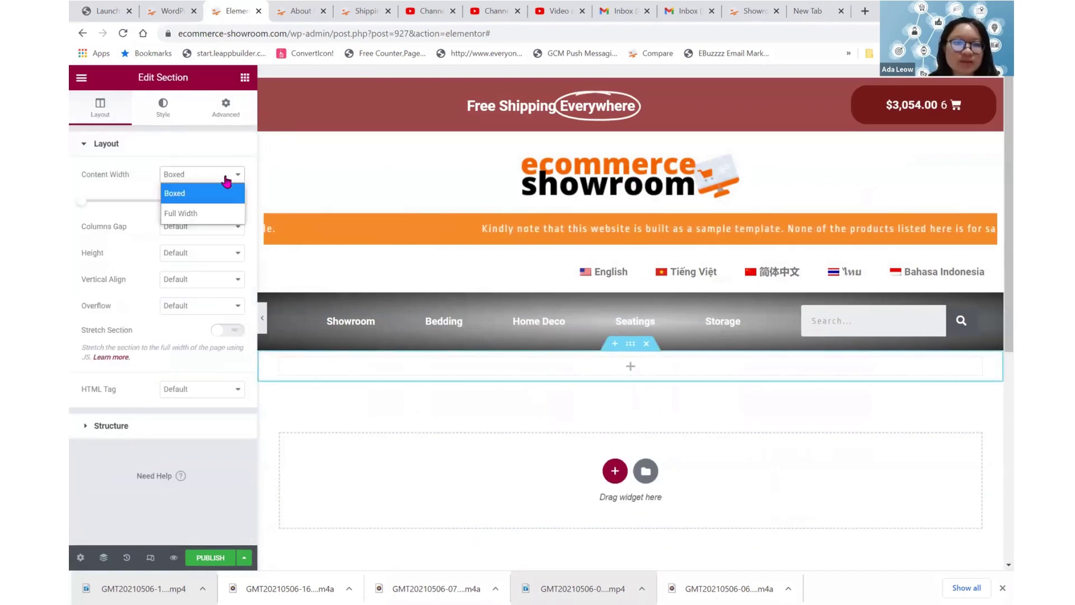
click(224, 211)
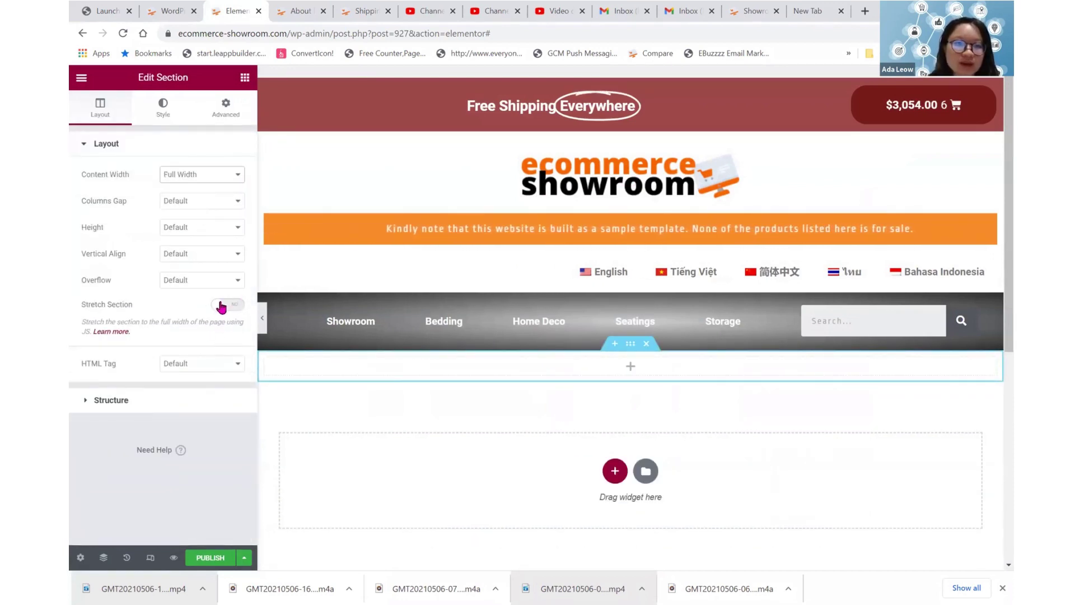
click(222, 304)
click(245, 78)
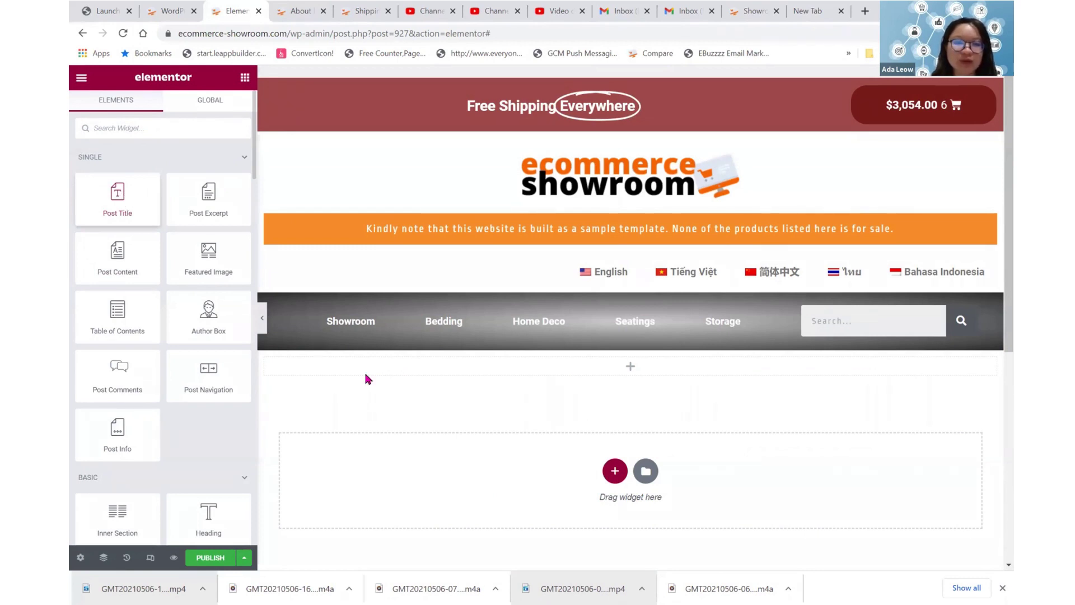
drag(366, 375, 365, 373)
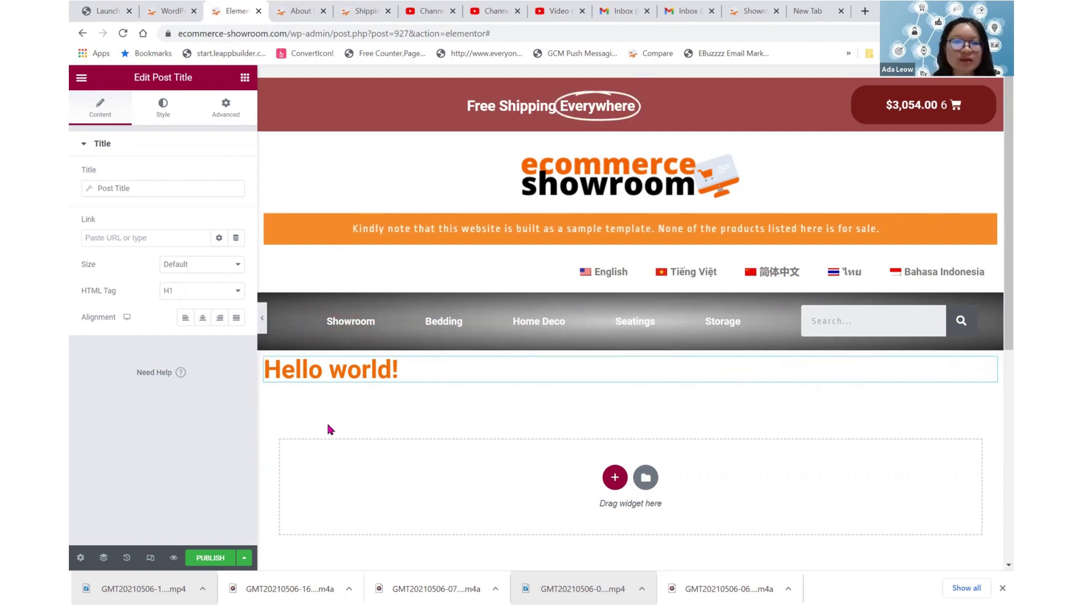
- Centre the Hello world! title and give its section a grey classic background
click(205, 318)
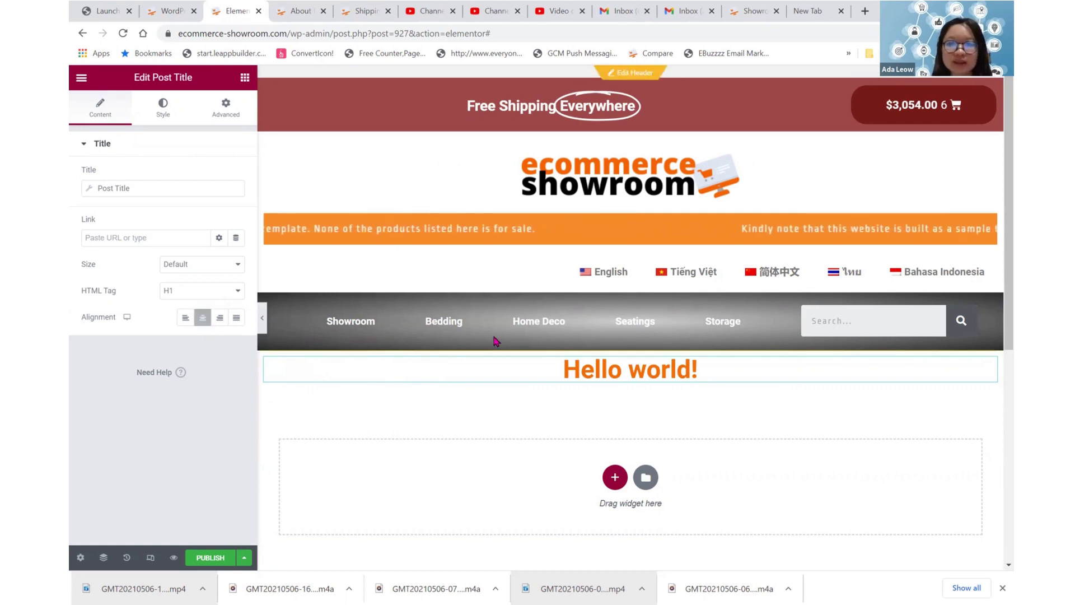
click(629, 346)
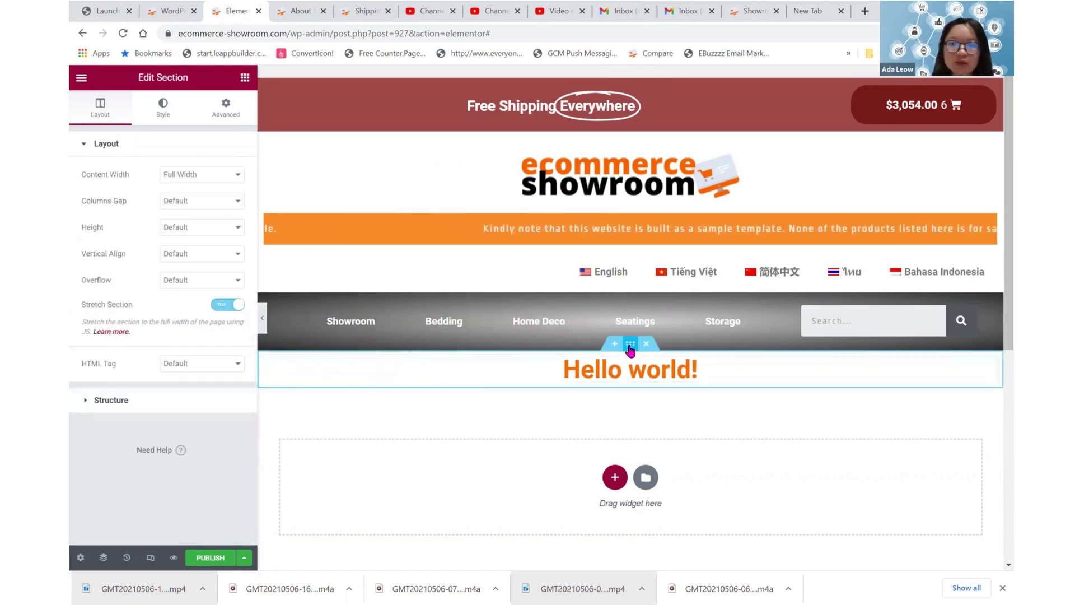
click(159, 121)
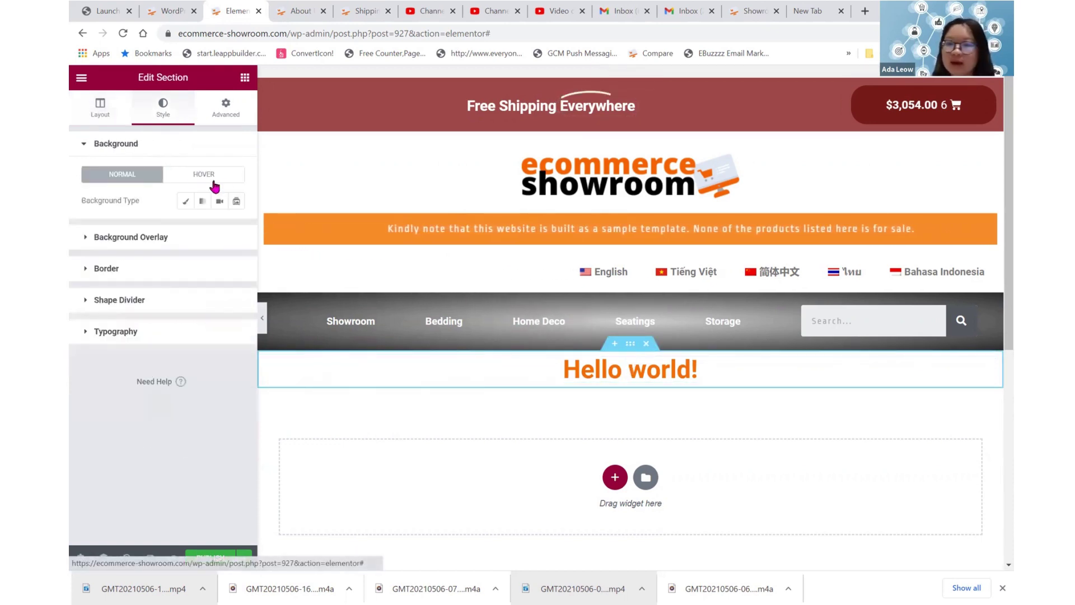
click(187, 202)
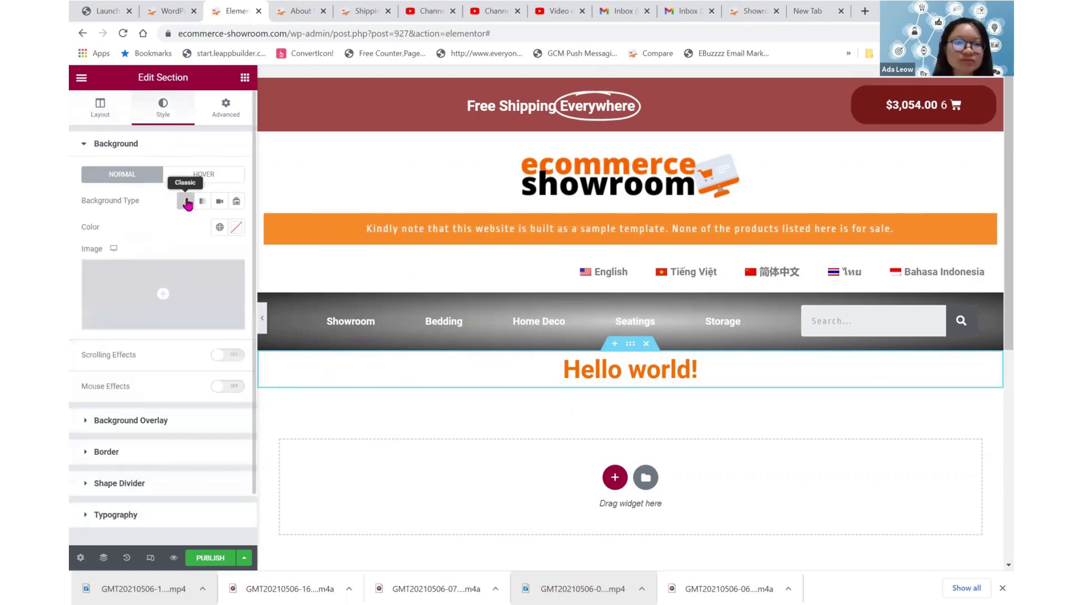
click(237, 227)
click(93, 331)
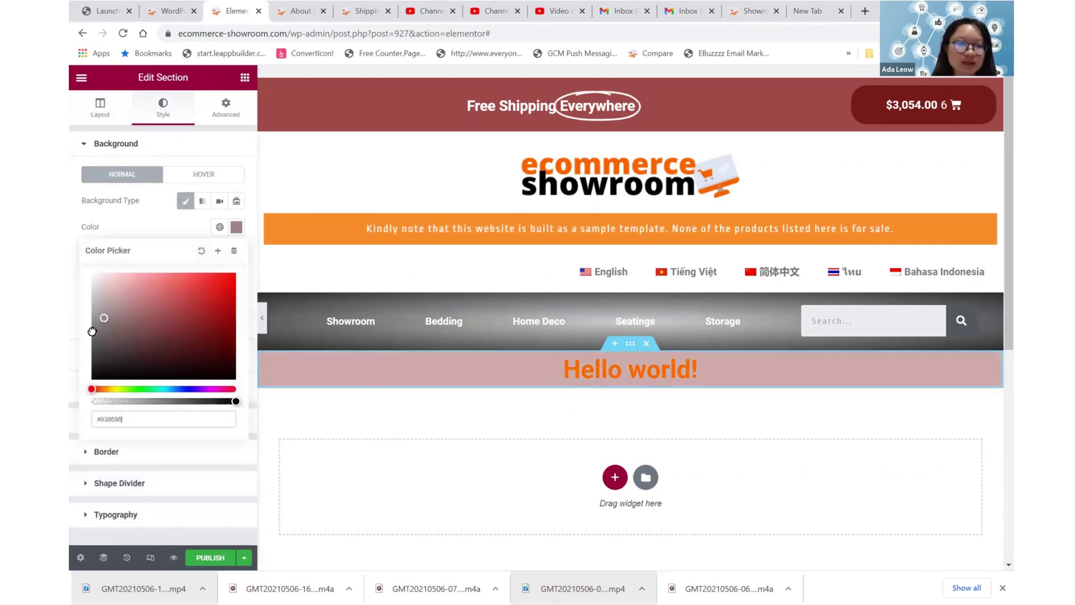
- Set the section's hover background to light grey
click(216, 174)
click(219, 200)
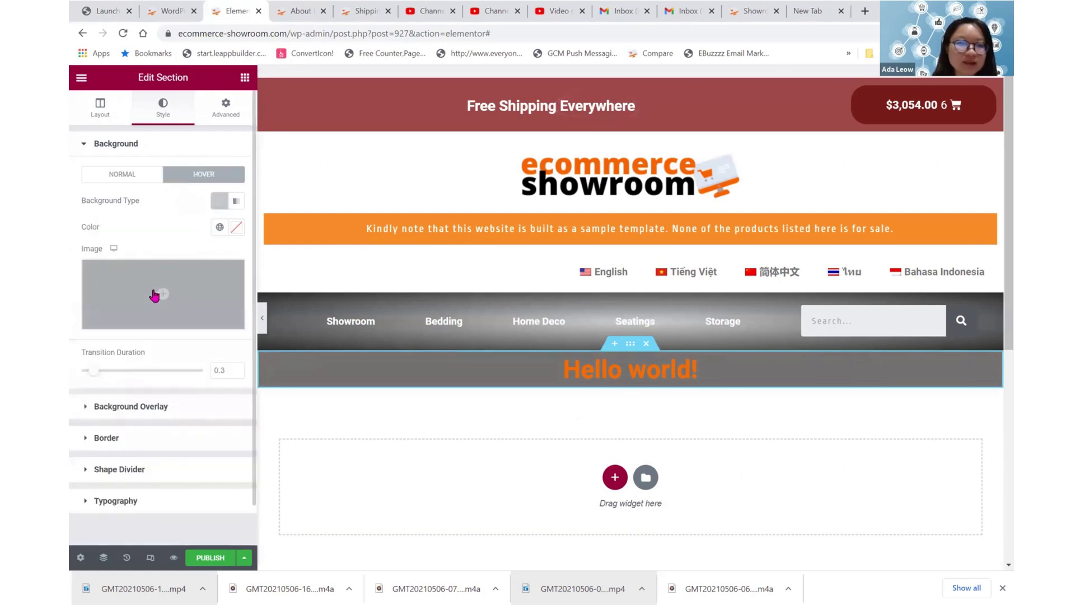
click(238, 227)
click(94, 300)
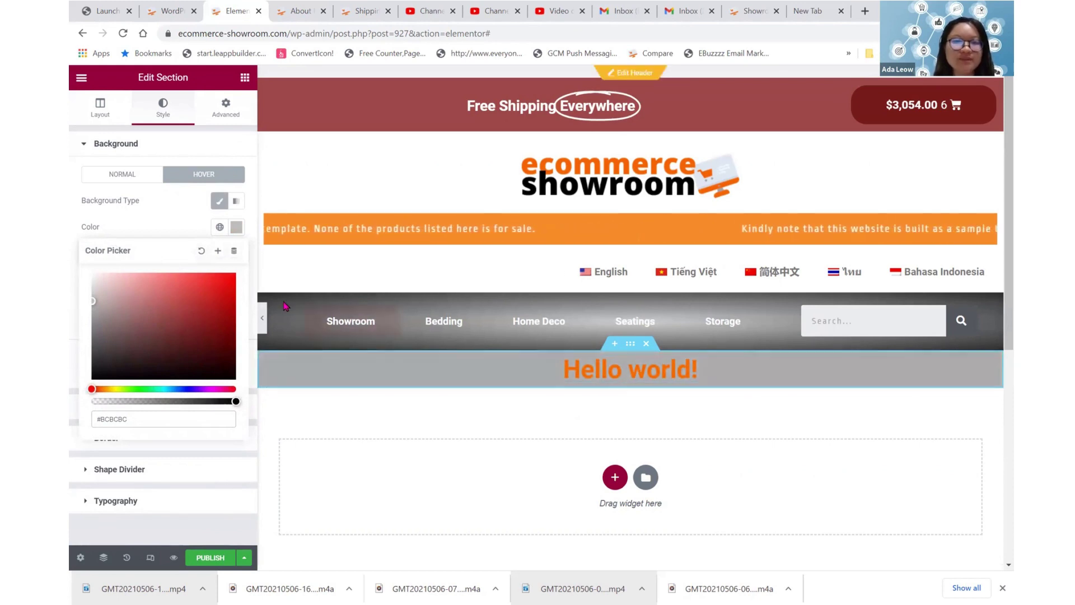
click(228, 115)
- Give the section 25 padding on every side
click(228, 115)
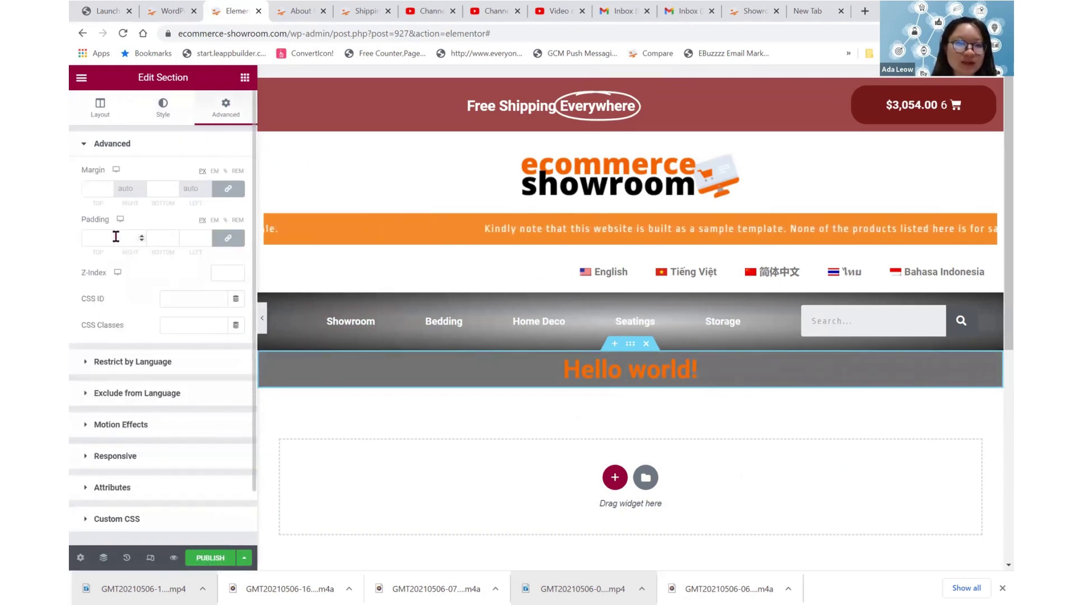
drag(109, 236, 109, 236)
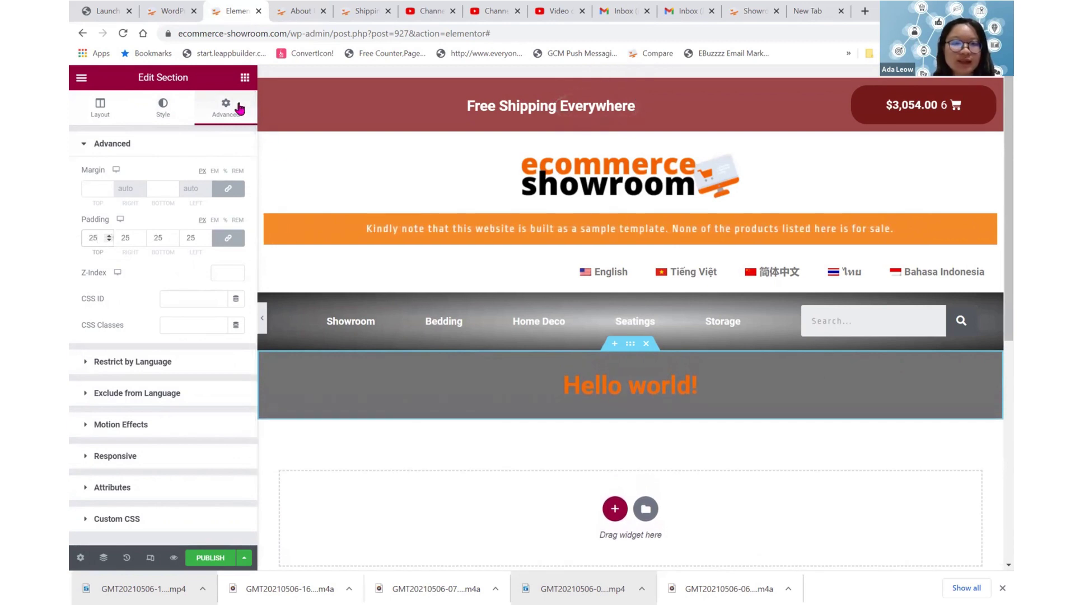
click(244, 79)
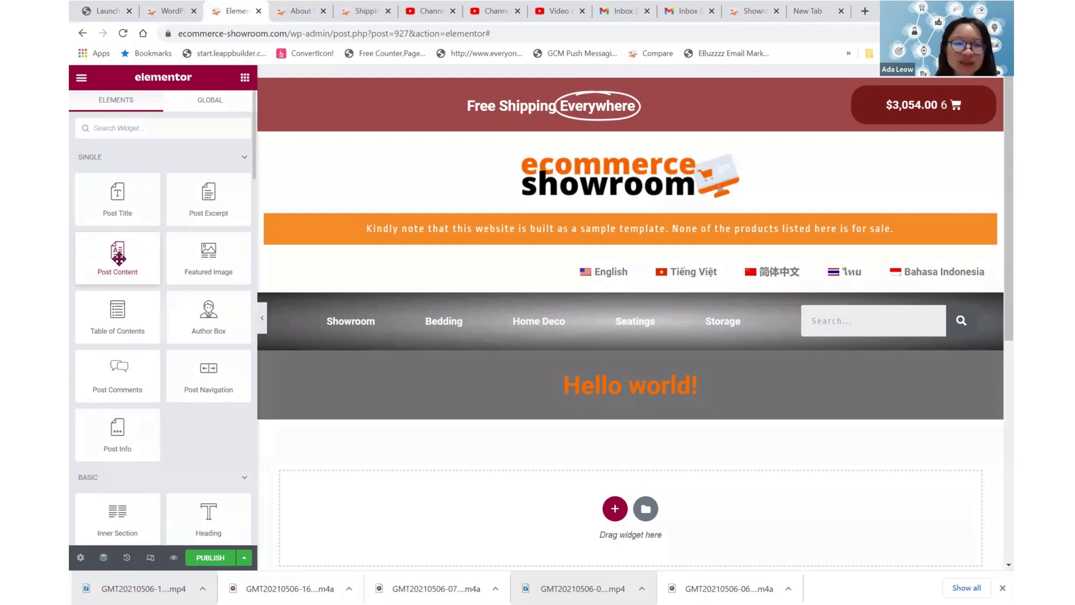
- Drop the Post Content widget beneath the Hello world! title to show the Welcome text
drag(117, 254, 396, 479)
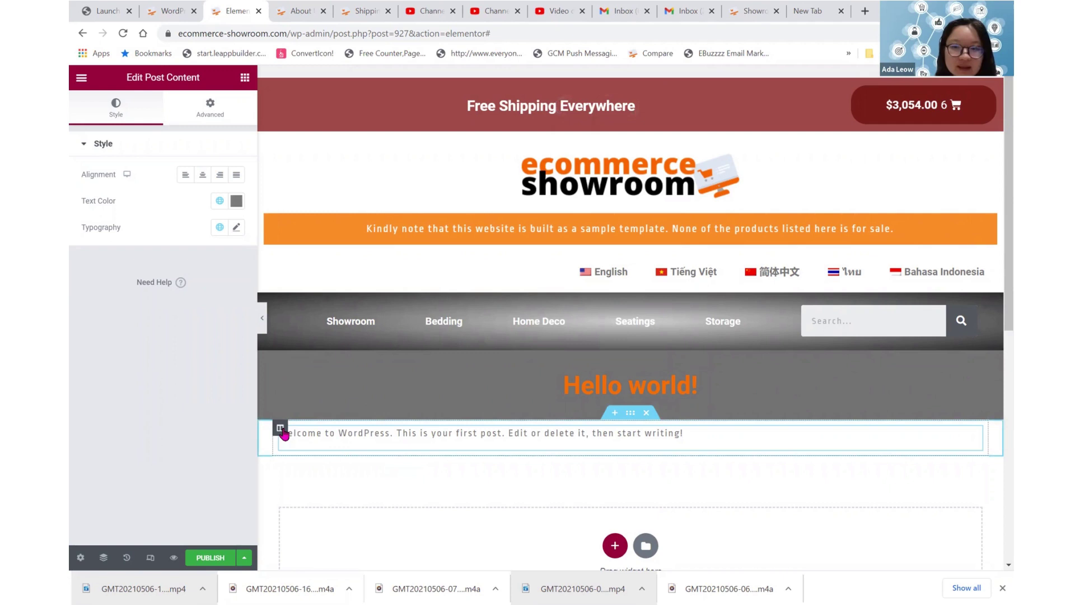
- Add a two-column section, move the Post Content into its left column, and delete the empty section
click(614, 546)
scroll(534, 481, down, 2)
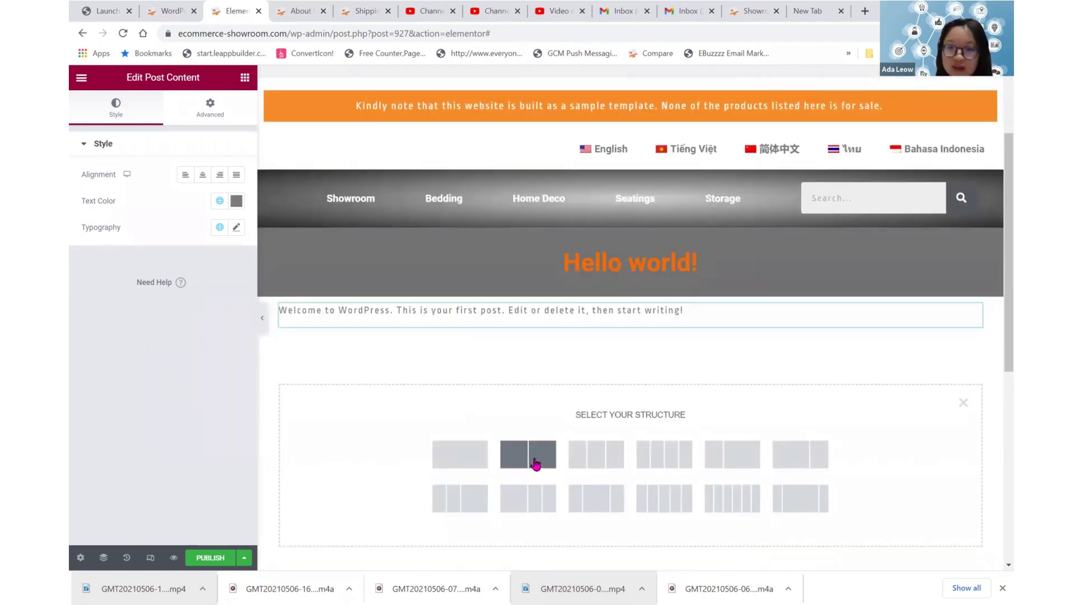
click(529, 459)
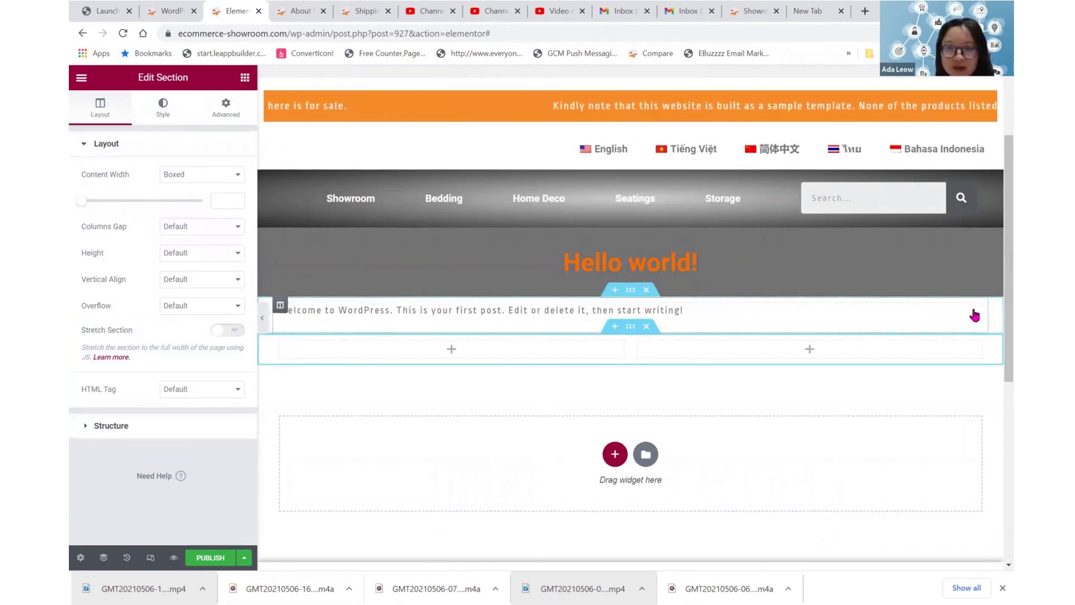
drag(973, 311, 502, 327)
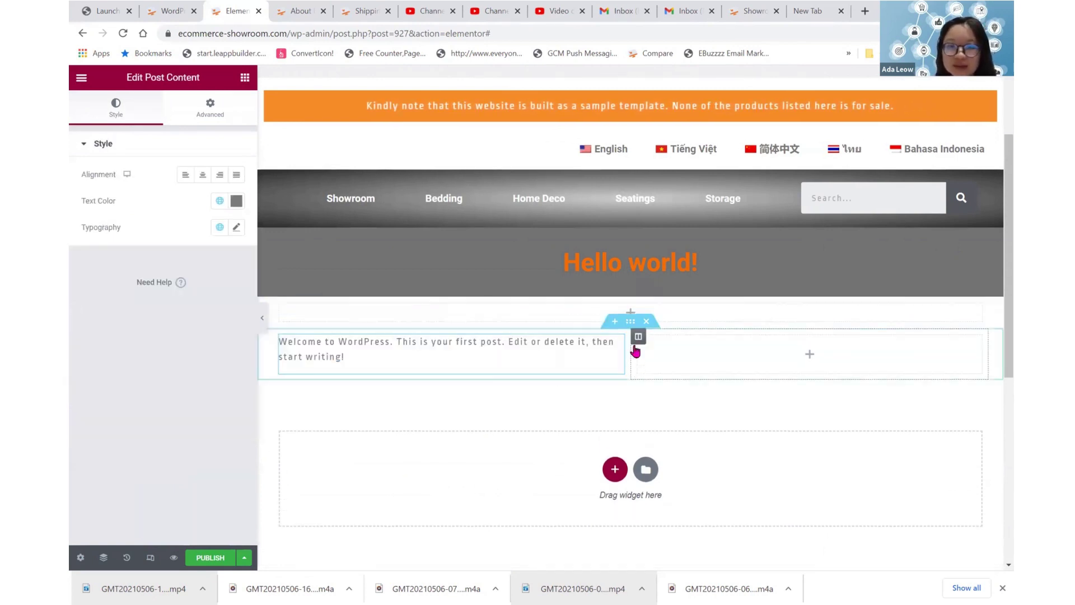
click(647, 290)
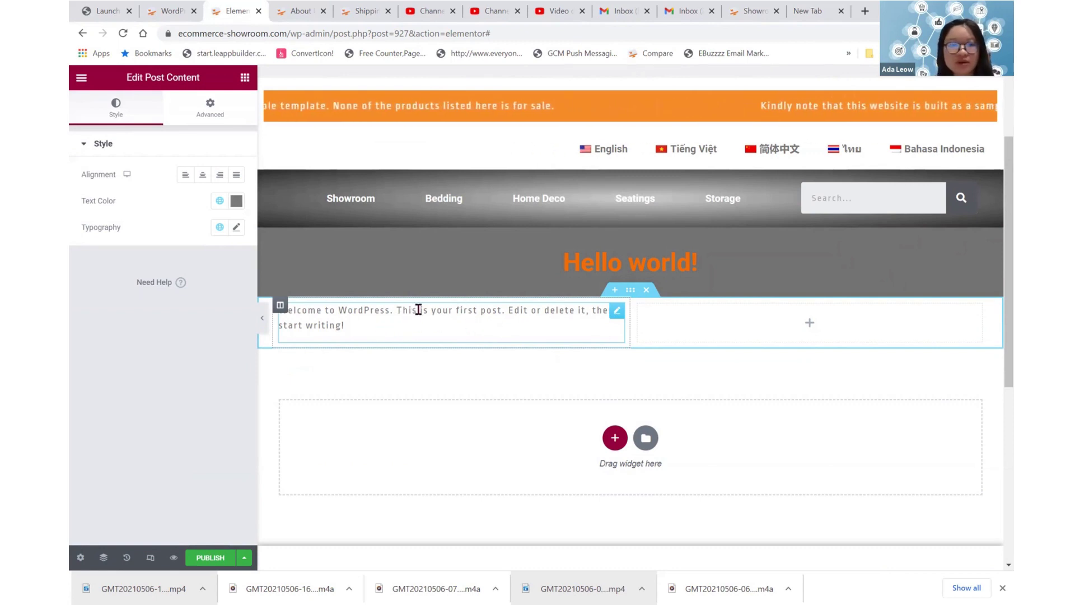
- Centre the Welcome text, set its padding to 34 on every side, and add a box shadow
click(202, 178)
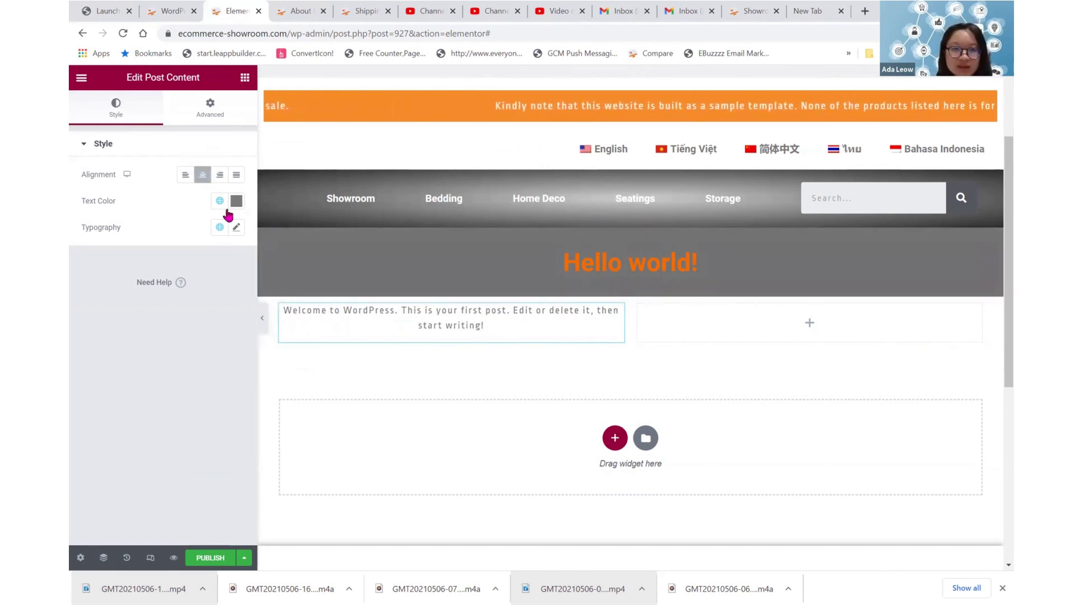
click(225, 116)
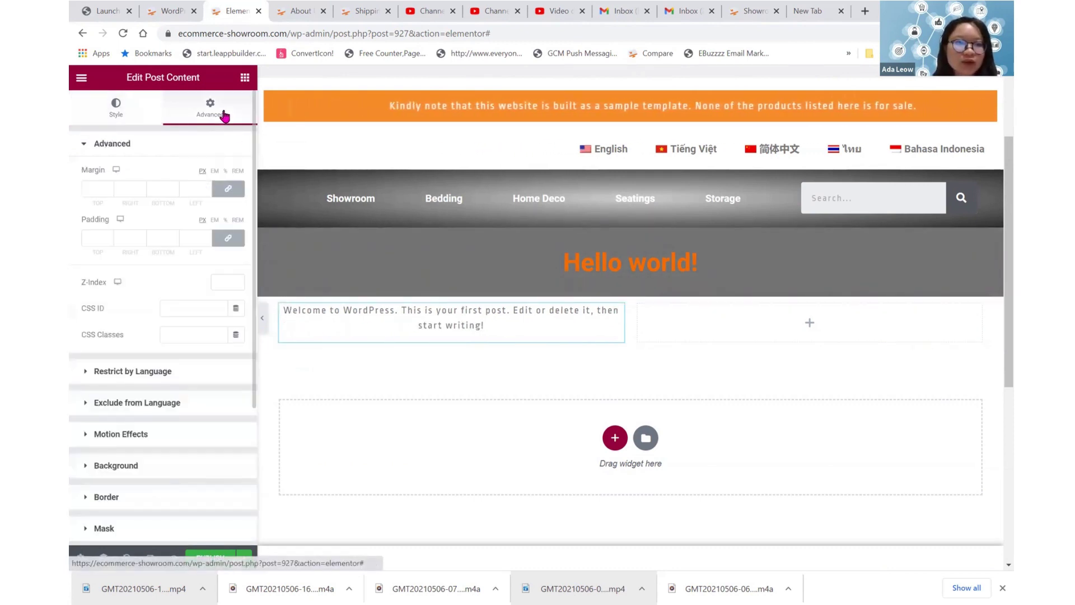
click(109, 237)
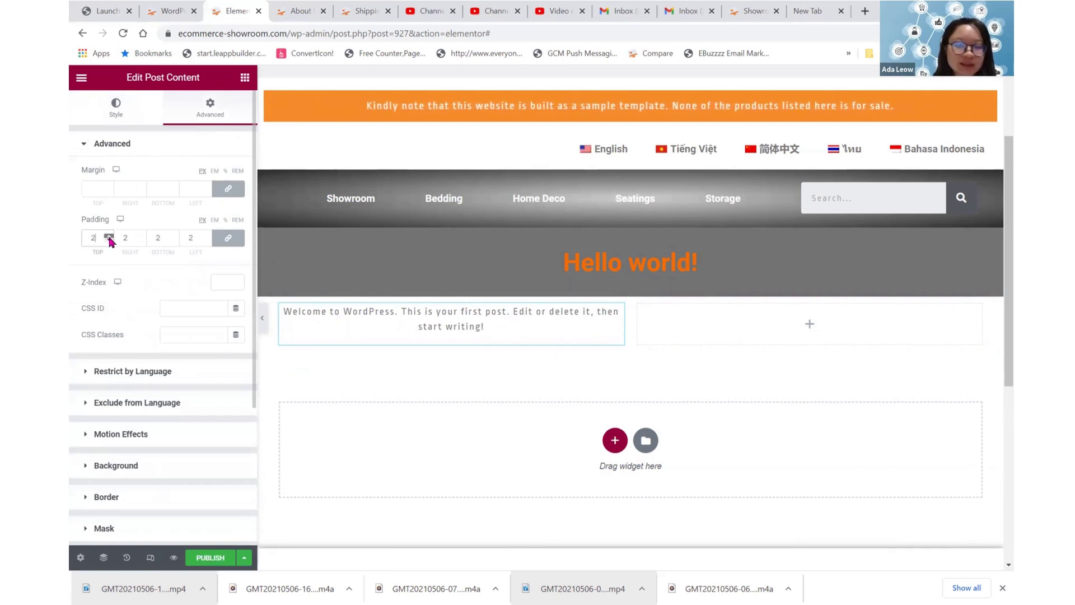
click(109, 238)
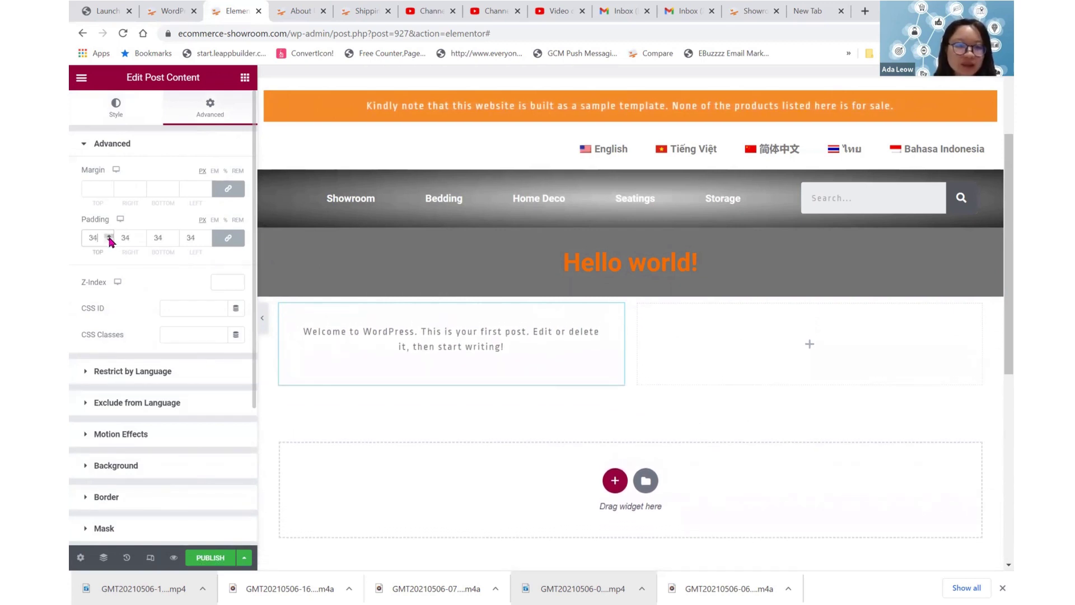
click(150, 502)
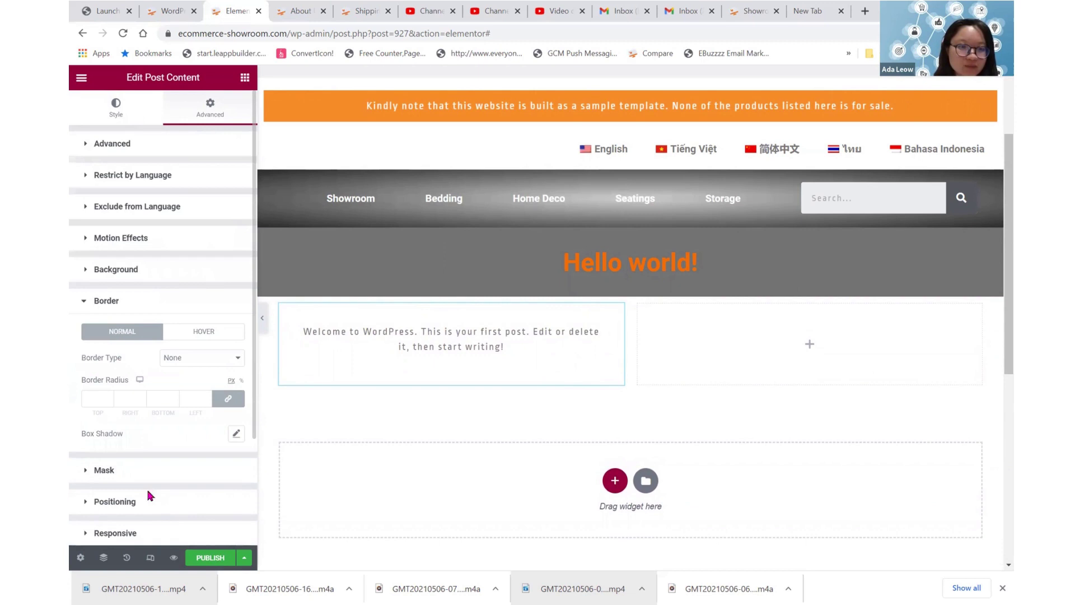
click(237, 434)
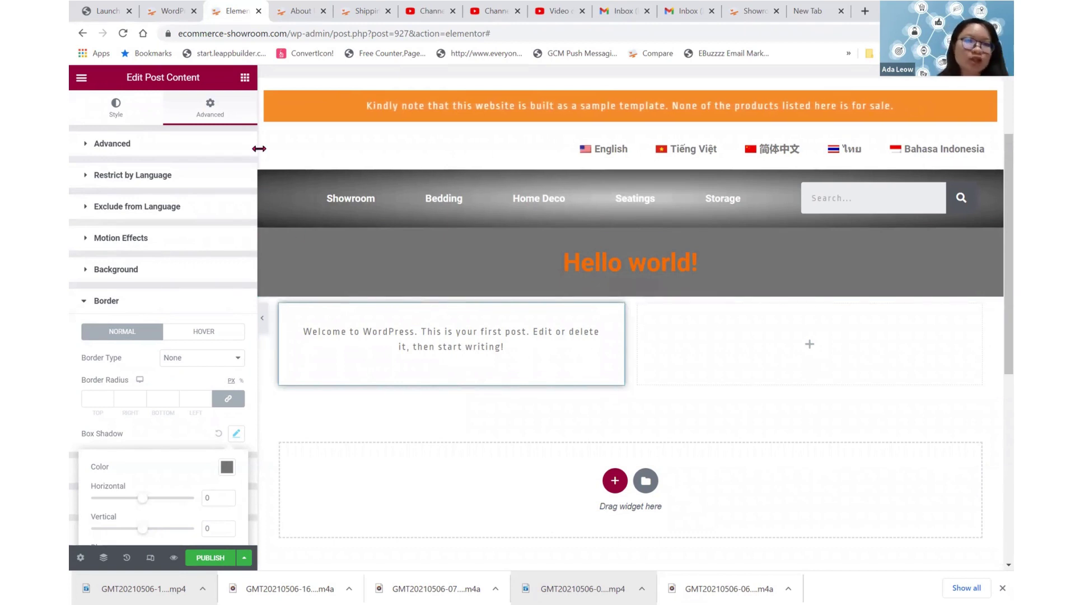
click(245, 80)
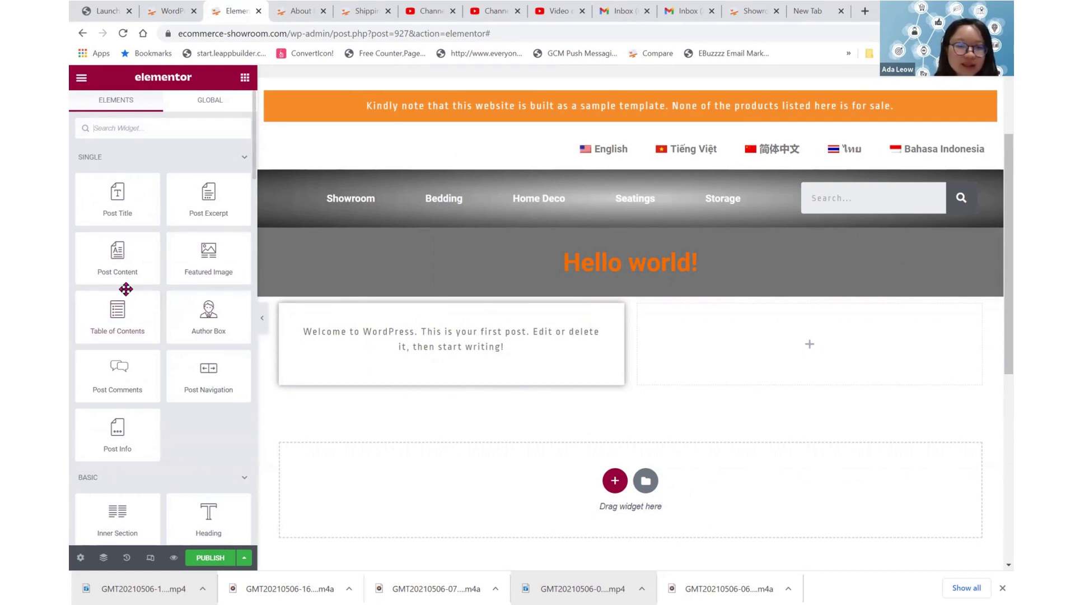
- Drag a Button widget into the empty right column beside the Welcome text
scroll(125, 286, down, 1)
scroll(125, 287, up, 1)
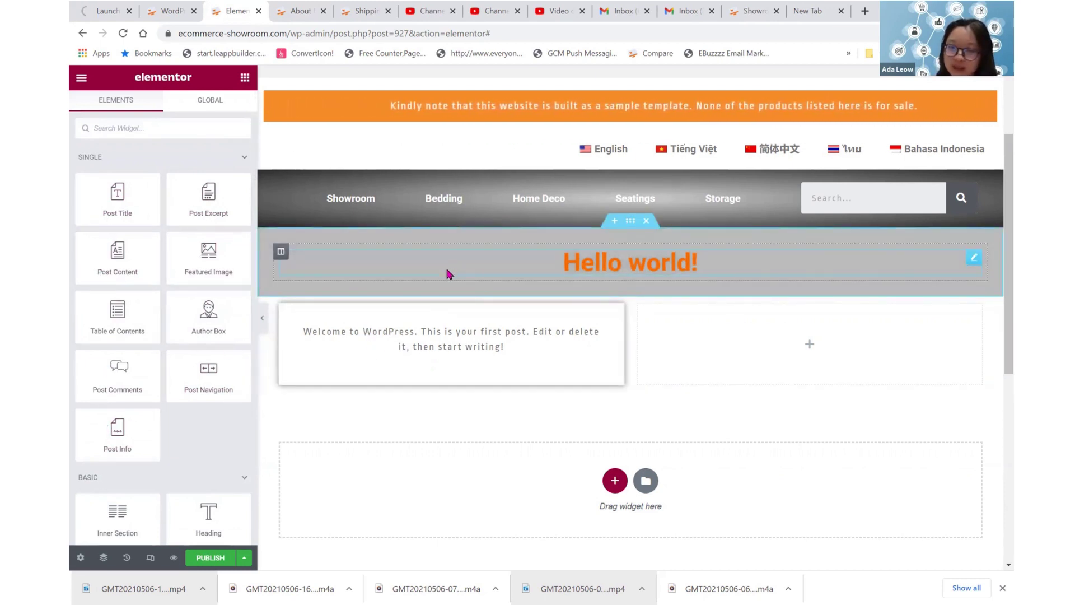
scroll(115, 332, down, 5)
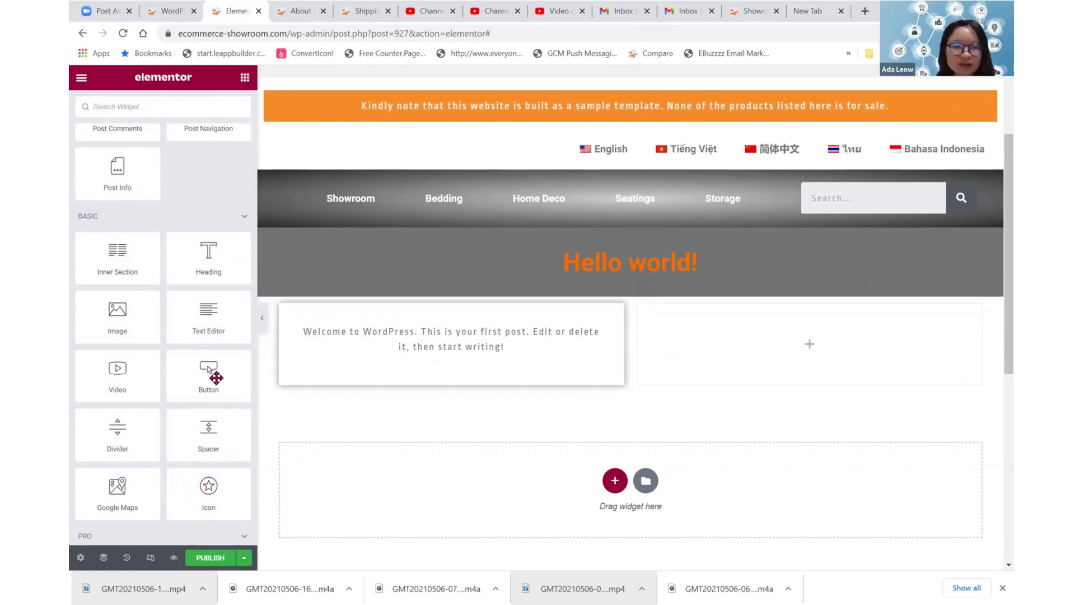
drag(218, 368, 222, 374)
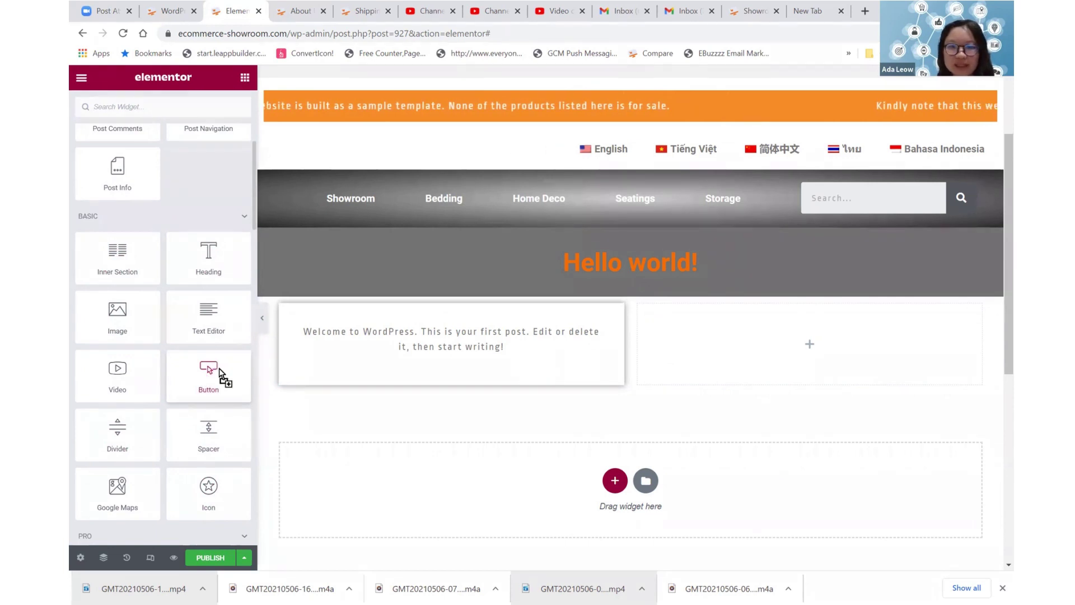
drag(694, 327, 696, 329)
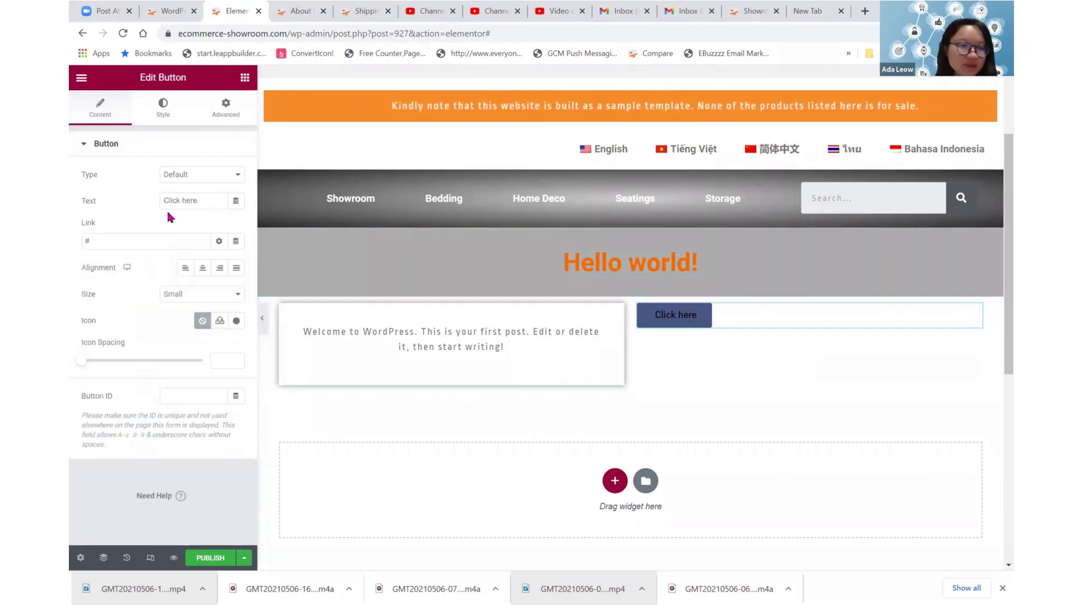
- Change the button label to 'Buy Now', align it right, and make it Extra Large
drag(200, 197, 160, 202)
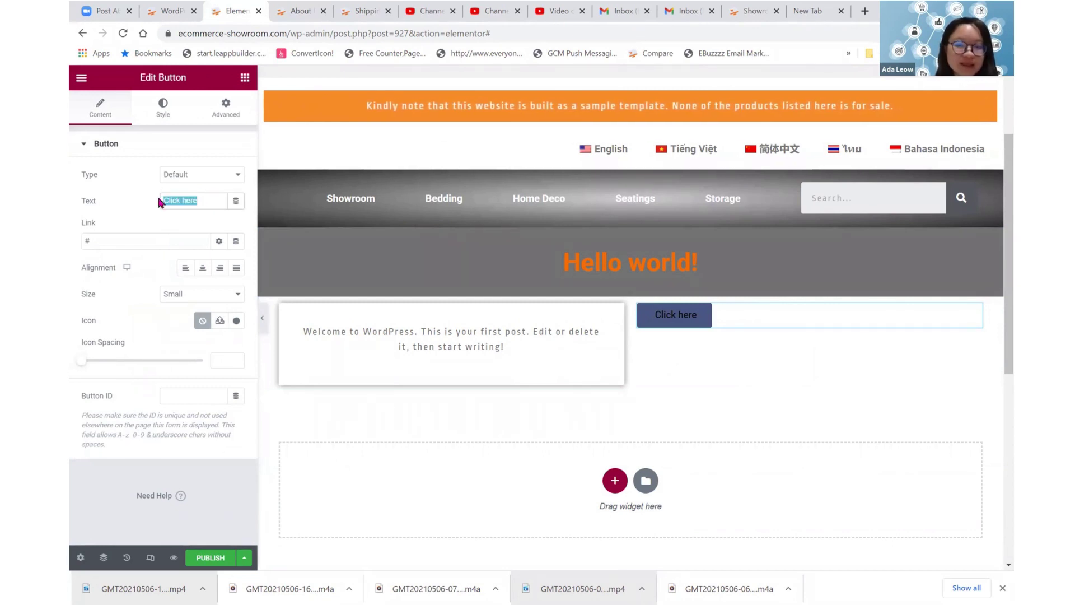
text(Buy Now)
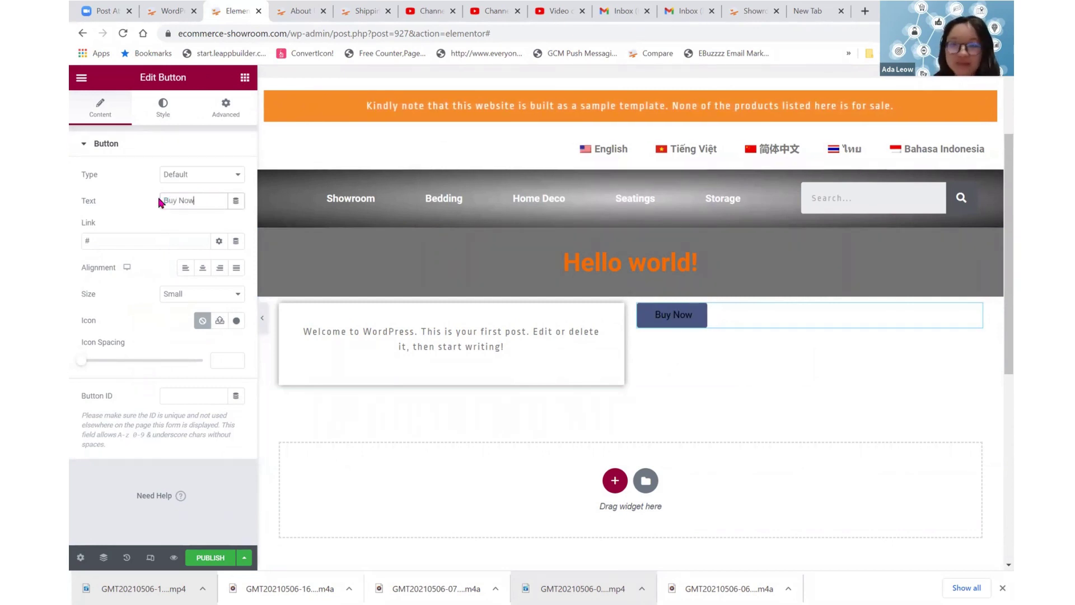
click(221, 275)
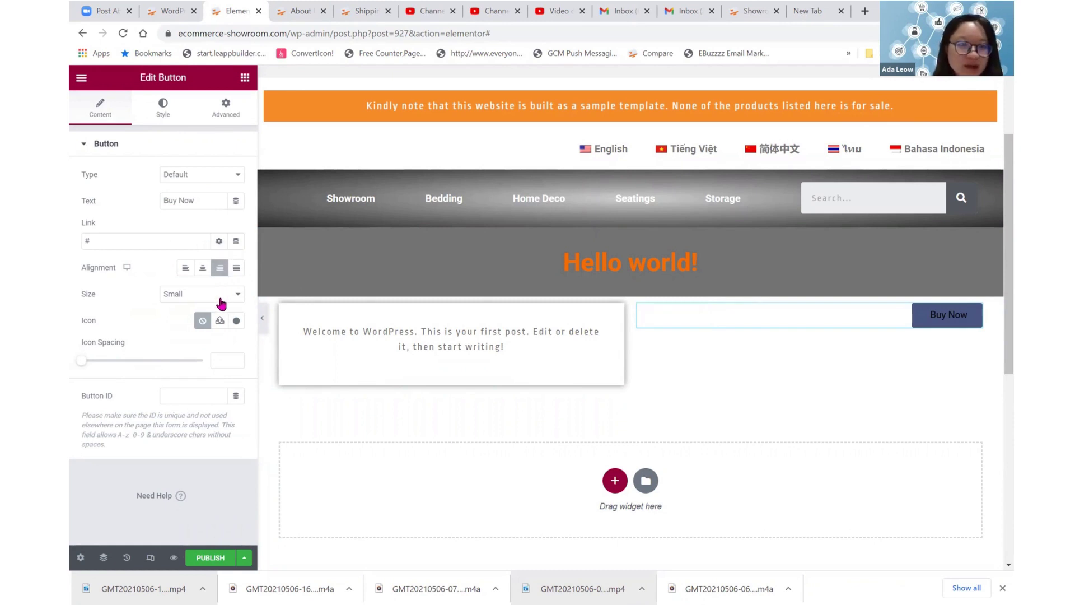
click(221, 303)
click(210, 393)
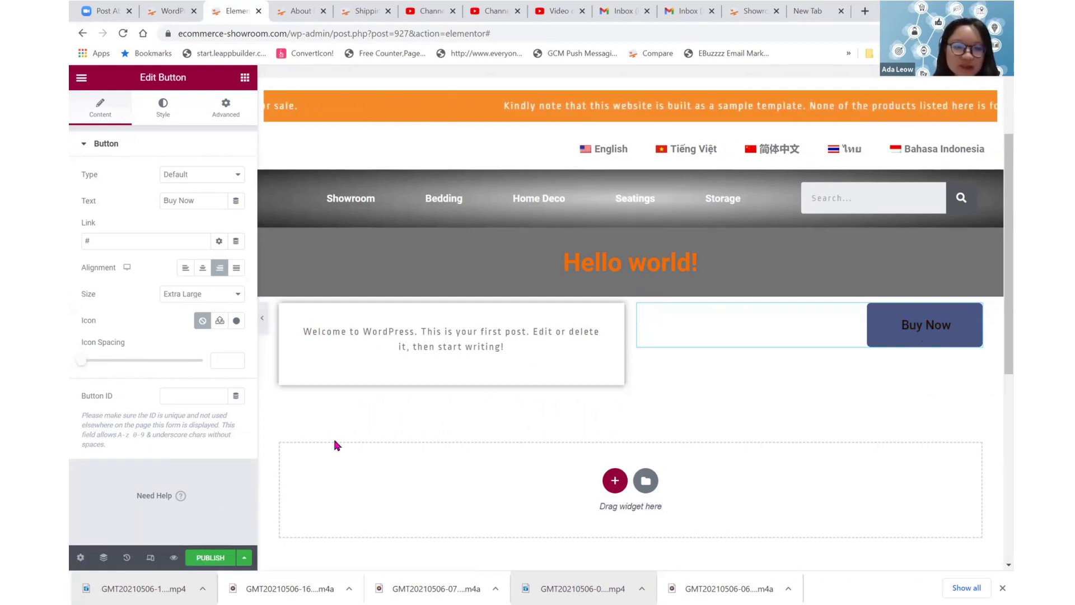
- Publish with a condition including all Pages, and add a second condition set to Exclude
click(207, 558)
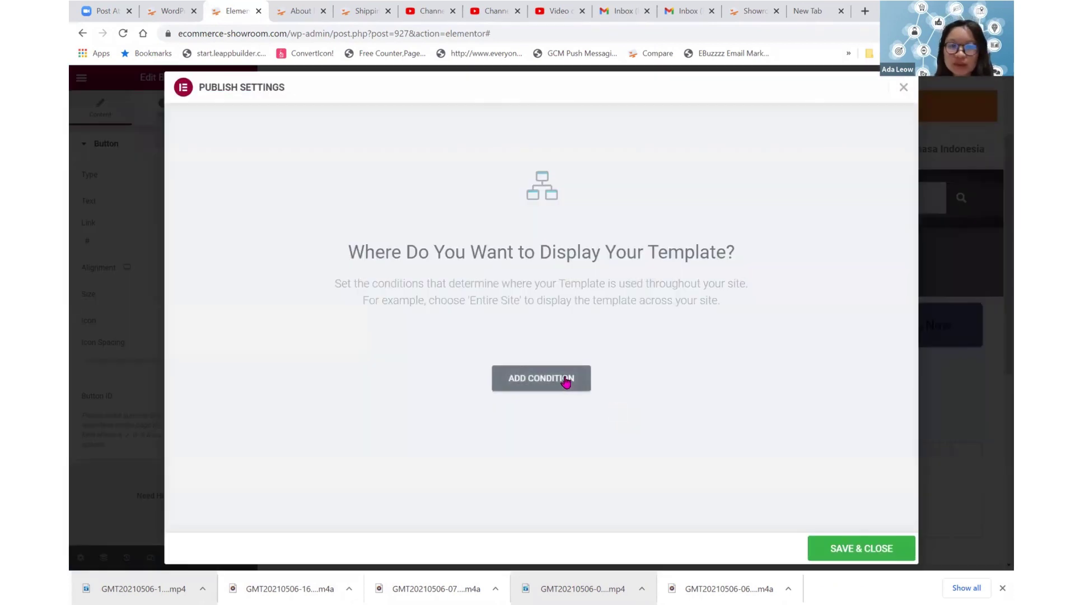
click(547, 389)
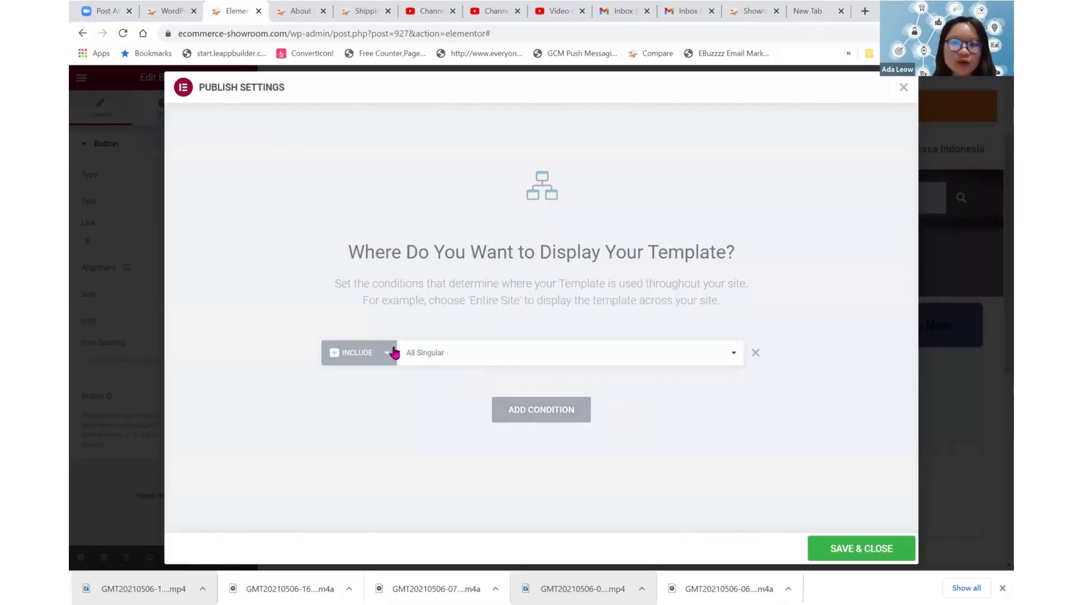
click(436, 352)
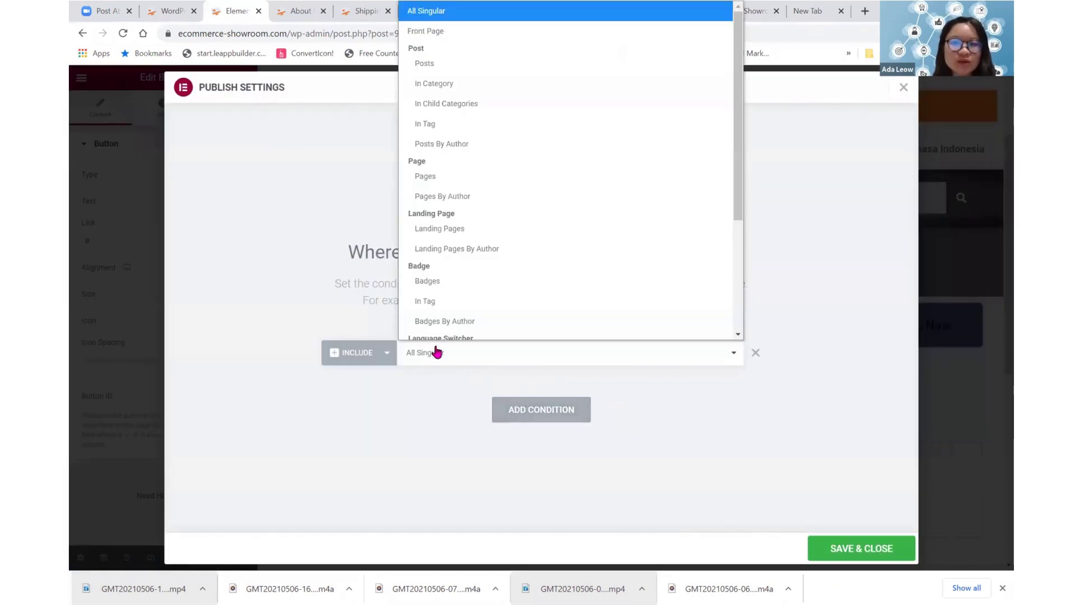
click(440, 178)
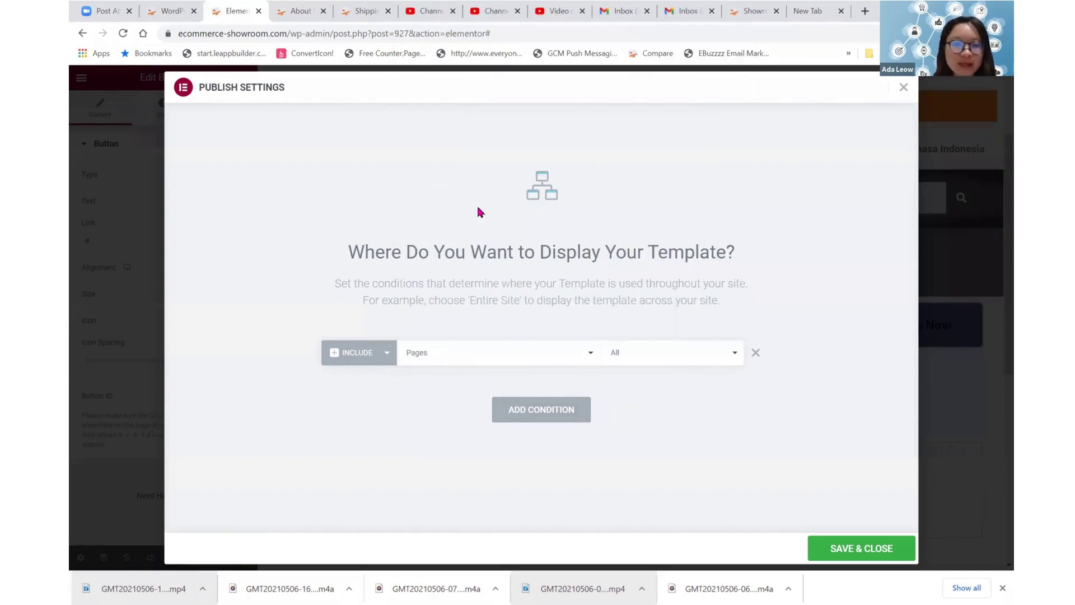
click(571, 409)
click(386, 393)
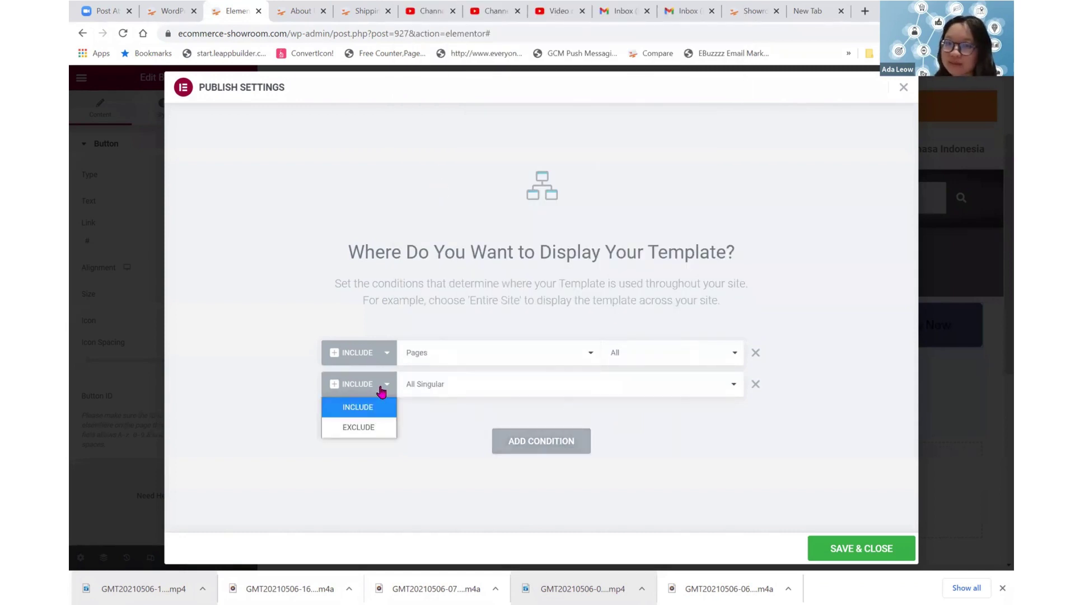
click(370, 432)
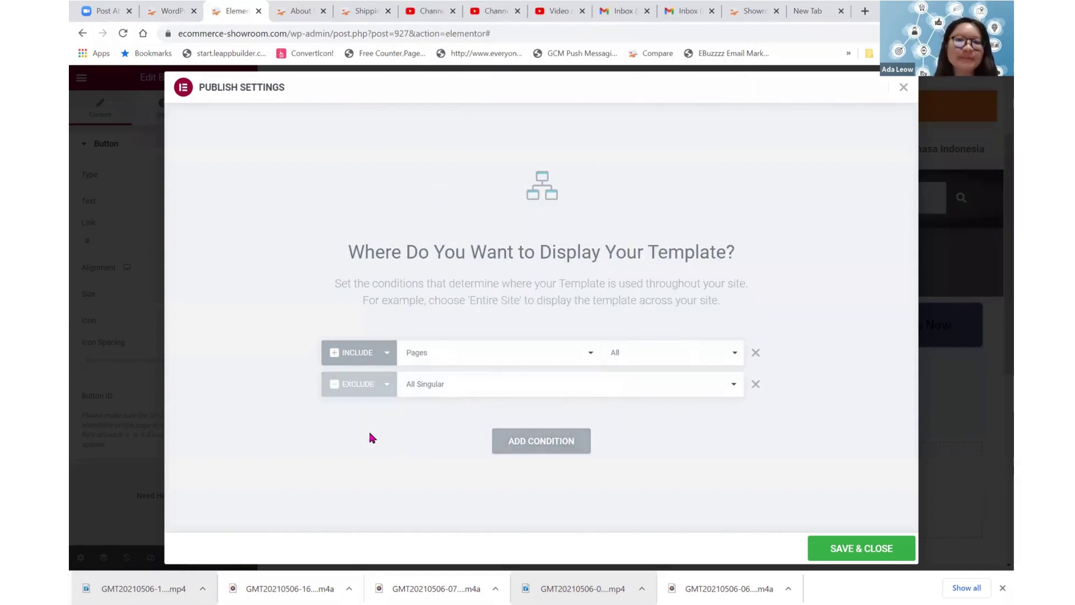
- Check the live Showroom home page, then return to the display conditions
click(764, 13)
click(504, 205)
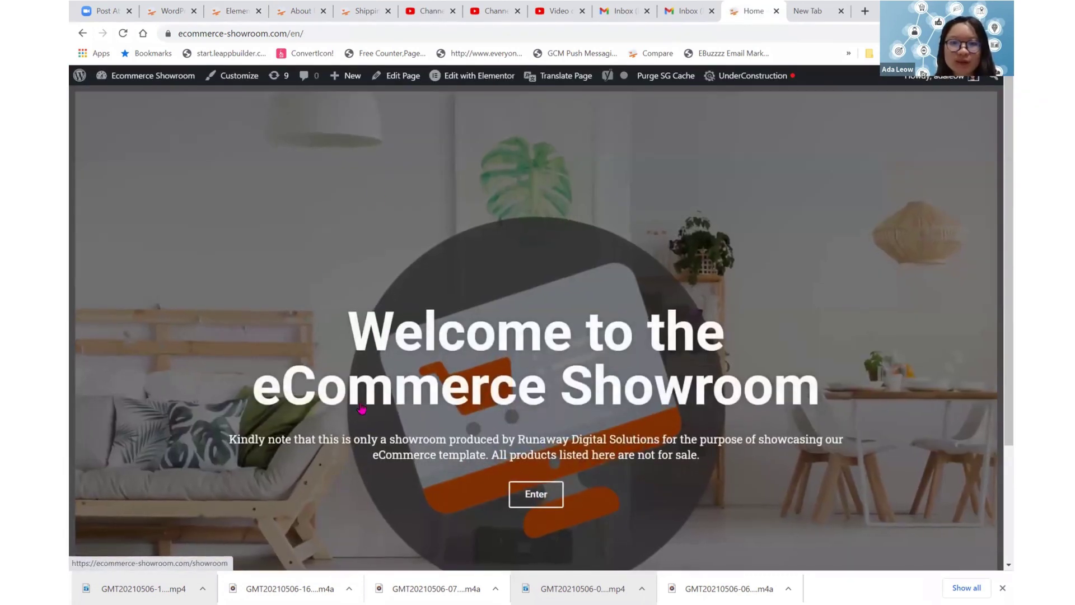
click(171, 10)
click(224, 8)
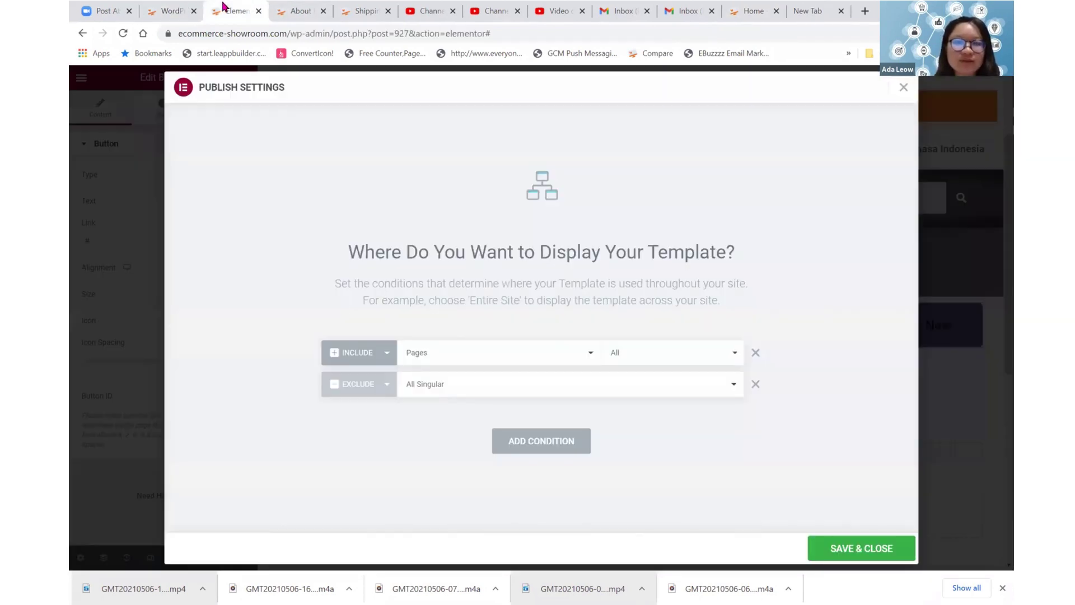
- Set the exclusion to Pages > Home
click(484, 388)
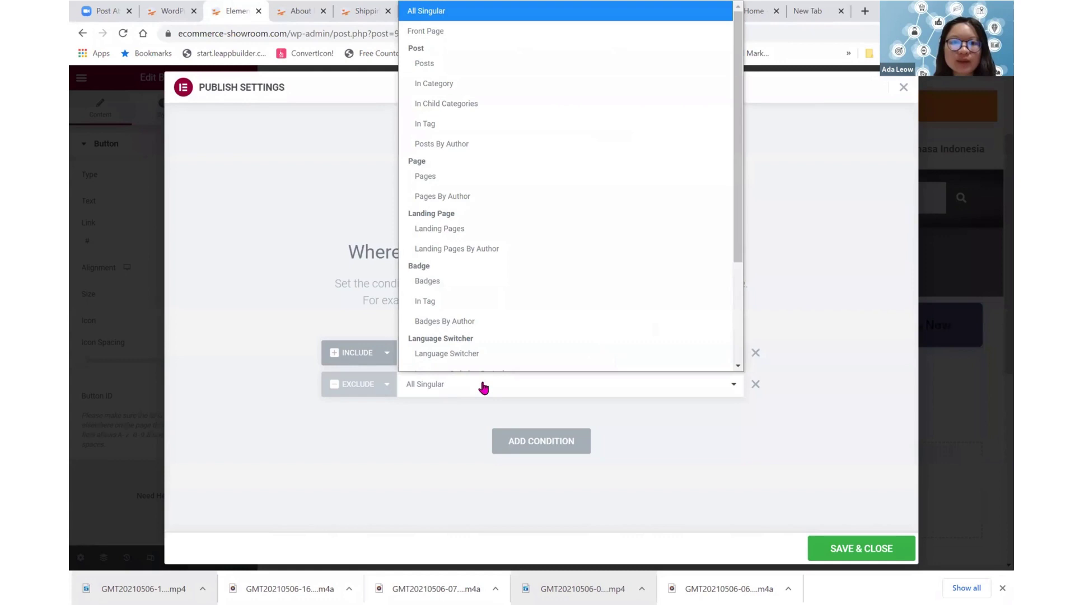
click(486, 170)
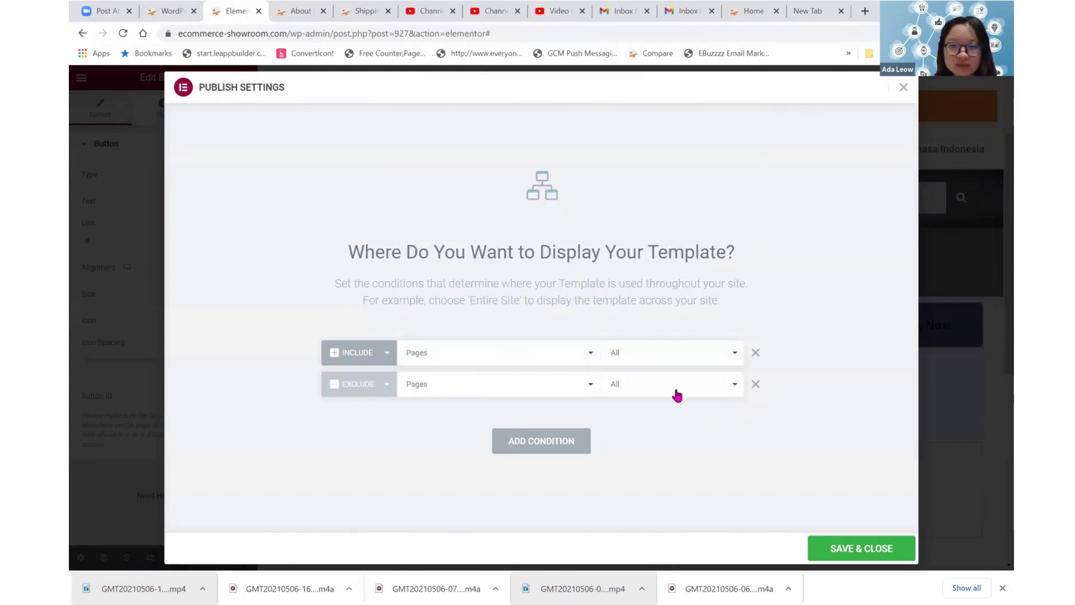
click(677, 394)
text(hoem)
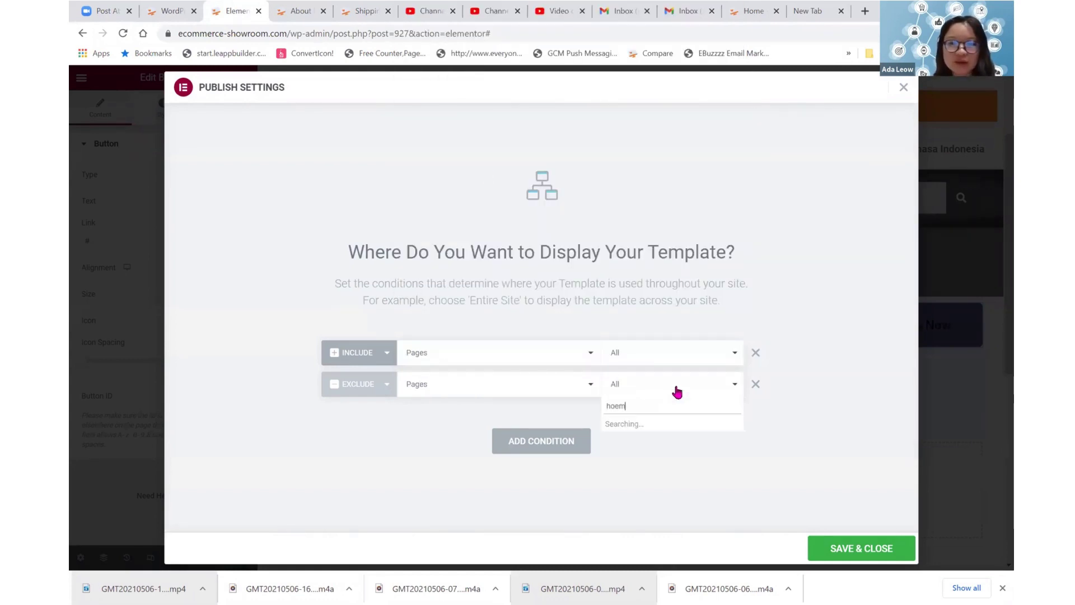
key(BackSpace)
key(BackSpace)
text(me)
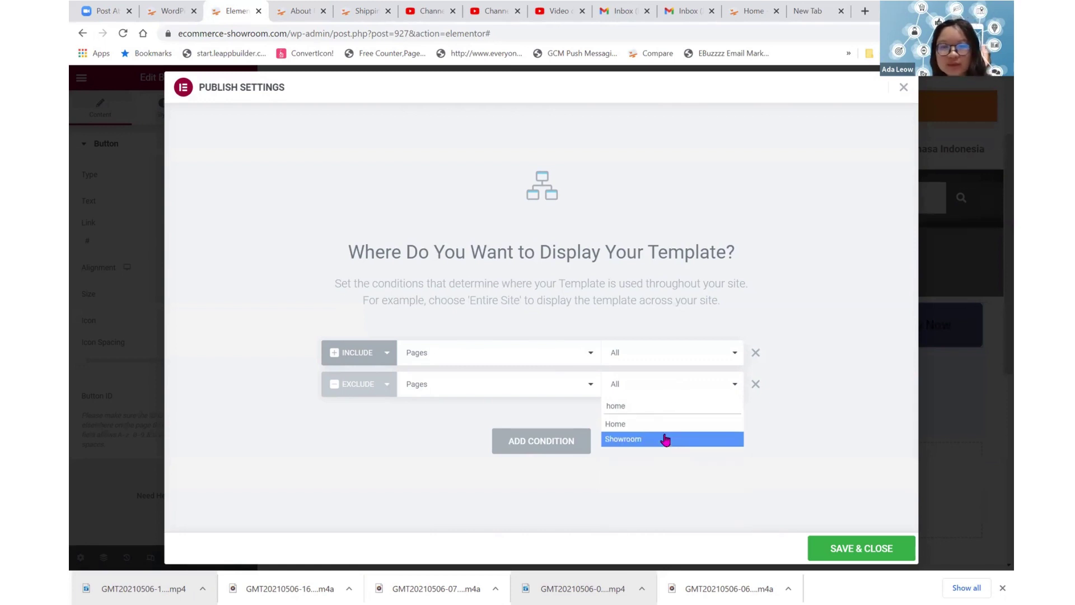
click(666, 424)
- Add a third display condition and switch it to Exclude
click(580, 440)
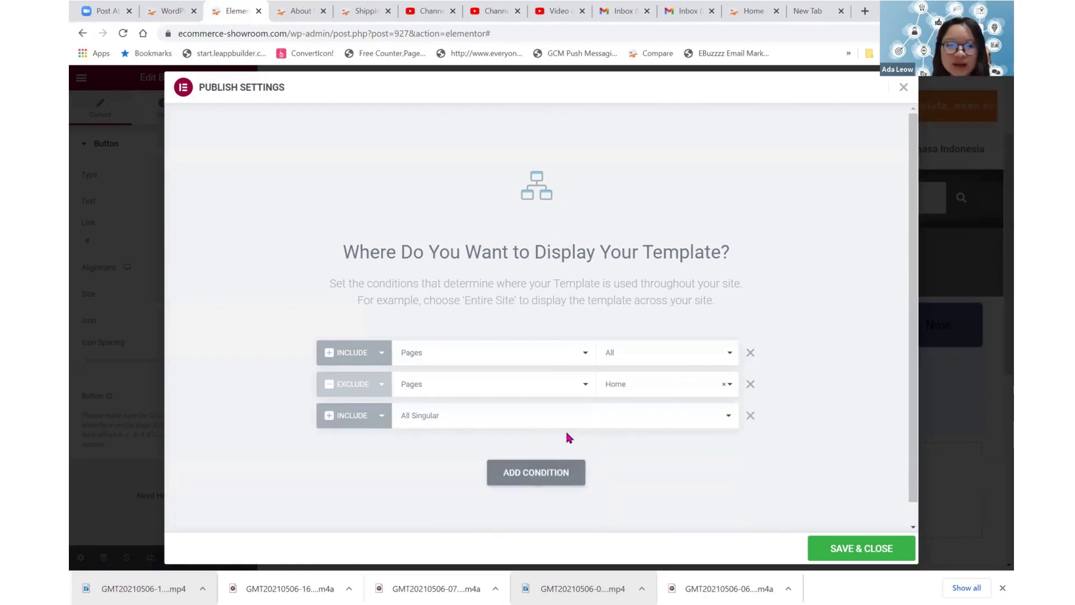
click(376, 416)
click(364, 458)
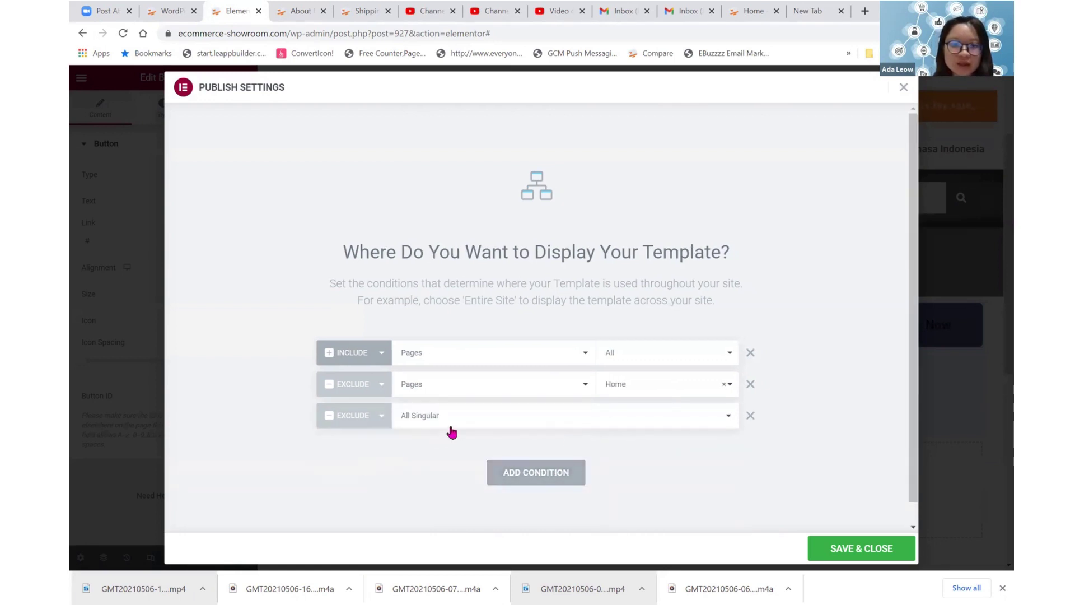
- Check the Showroom page on the live site, then return to the display conditions
click(745, 6)
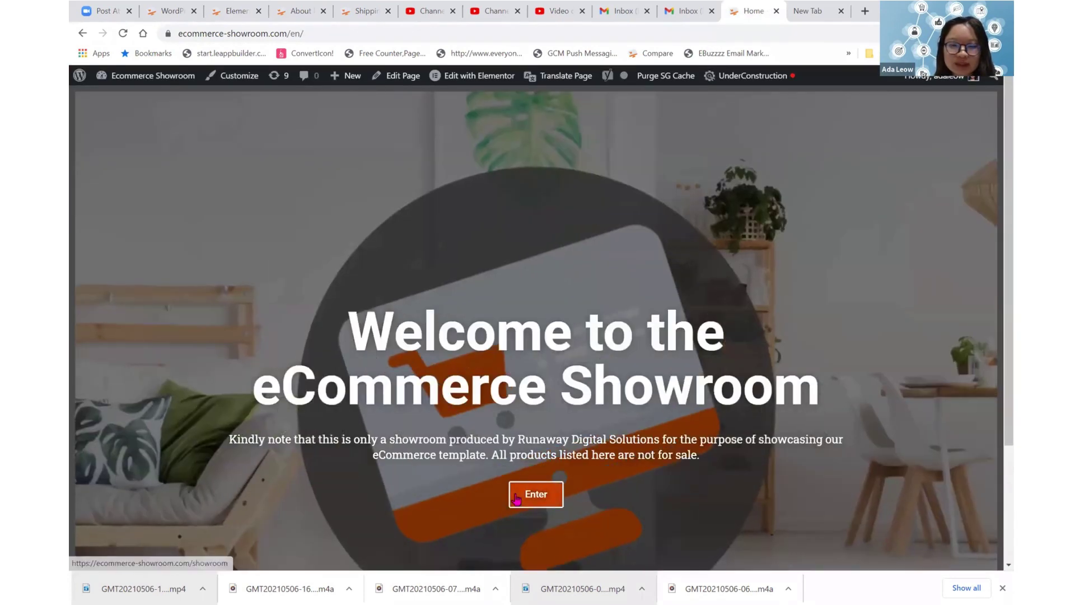
click(516, 497)
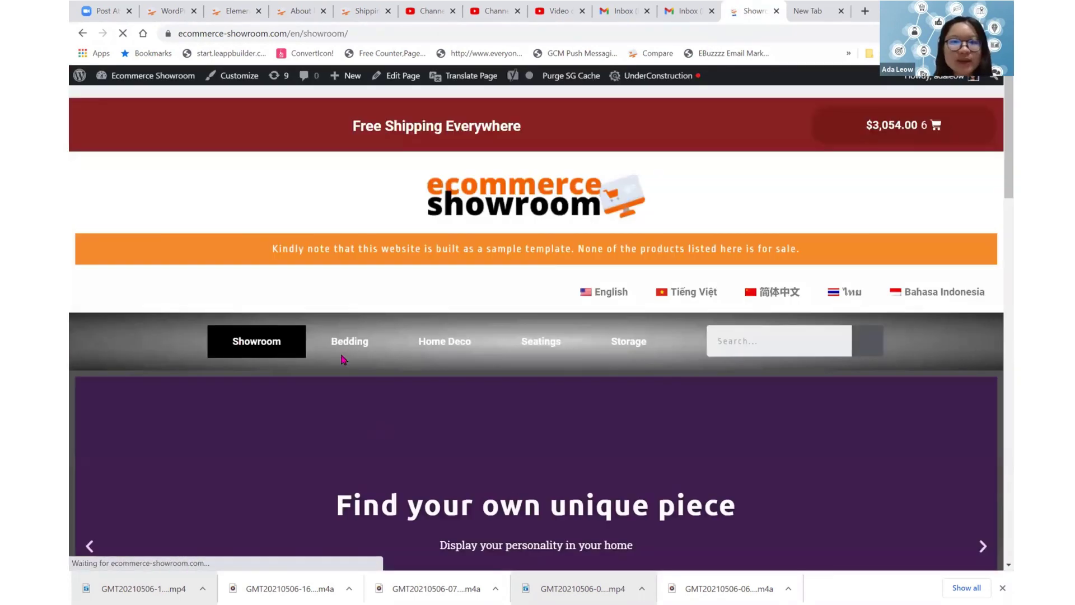
scroll(574, 417, down, 5)
scroll(574, 417, down, 5)
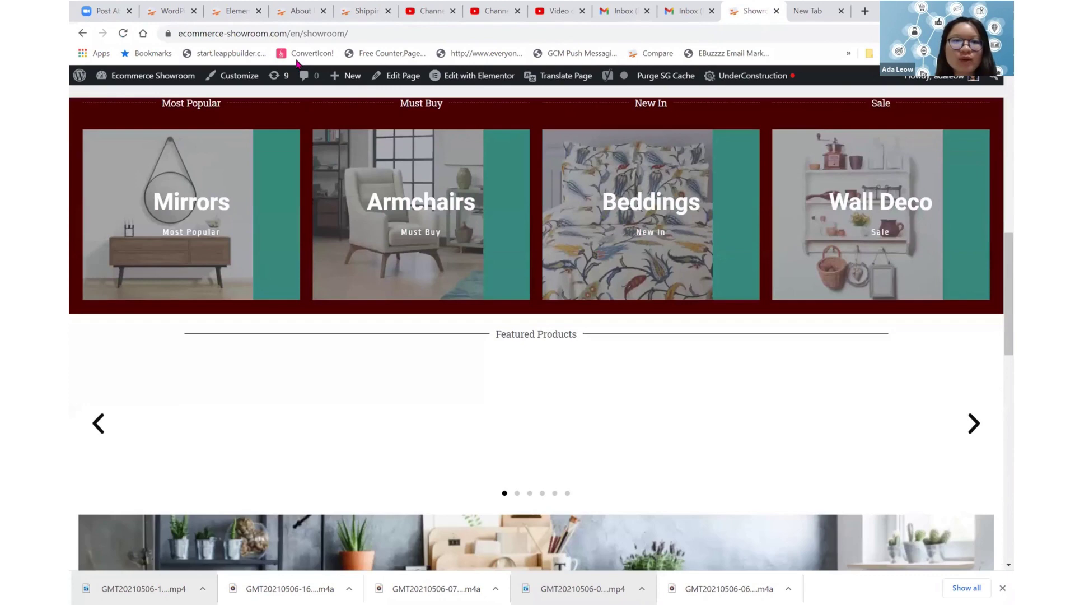
click(240, 8)
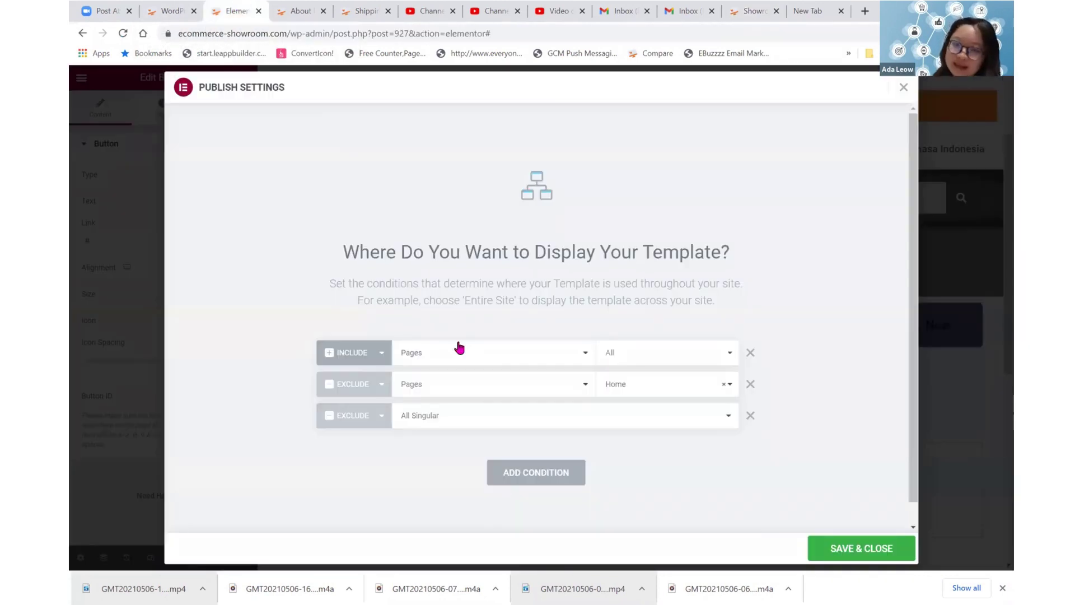
- Set the third condition to exclude the Showroom page and save the conditions
click(471, 418)
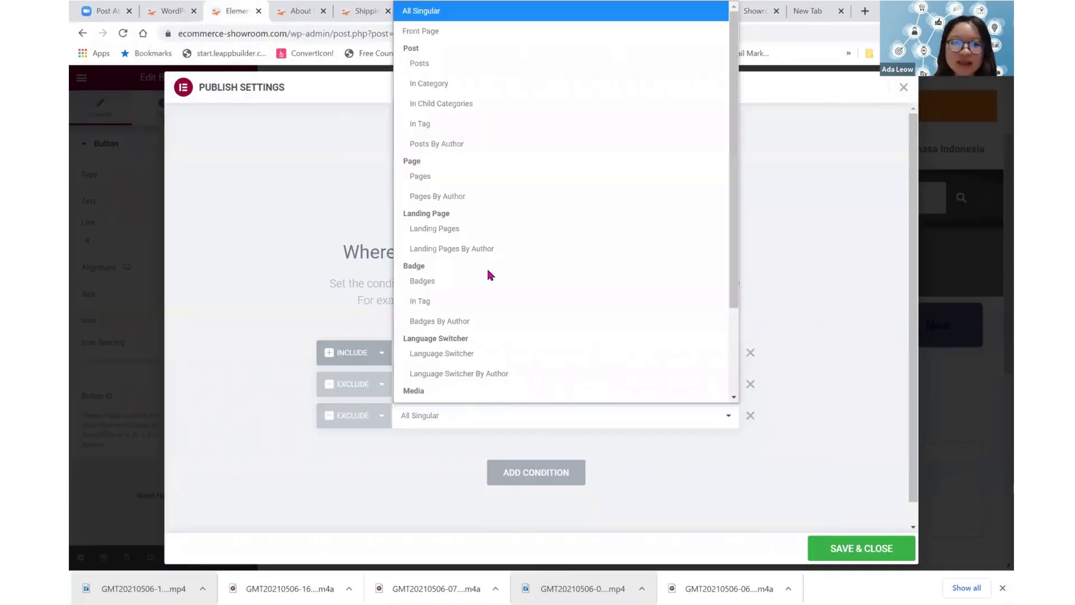
click(471, 179)
click(677, 423)
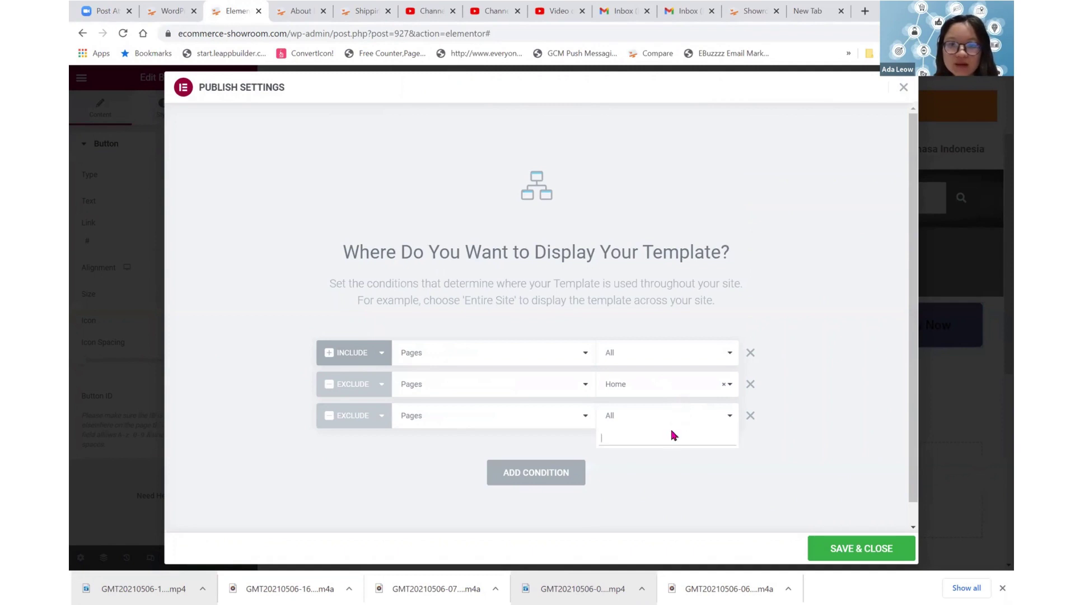
text(show)
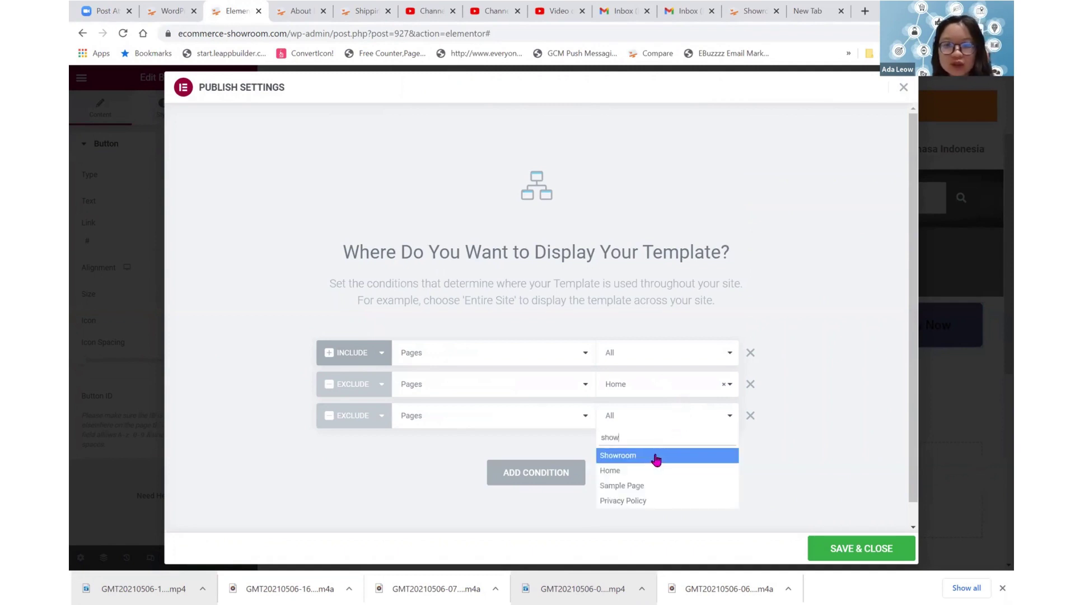
click(656, 457)
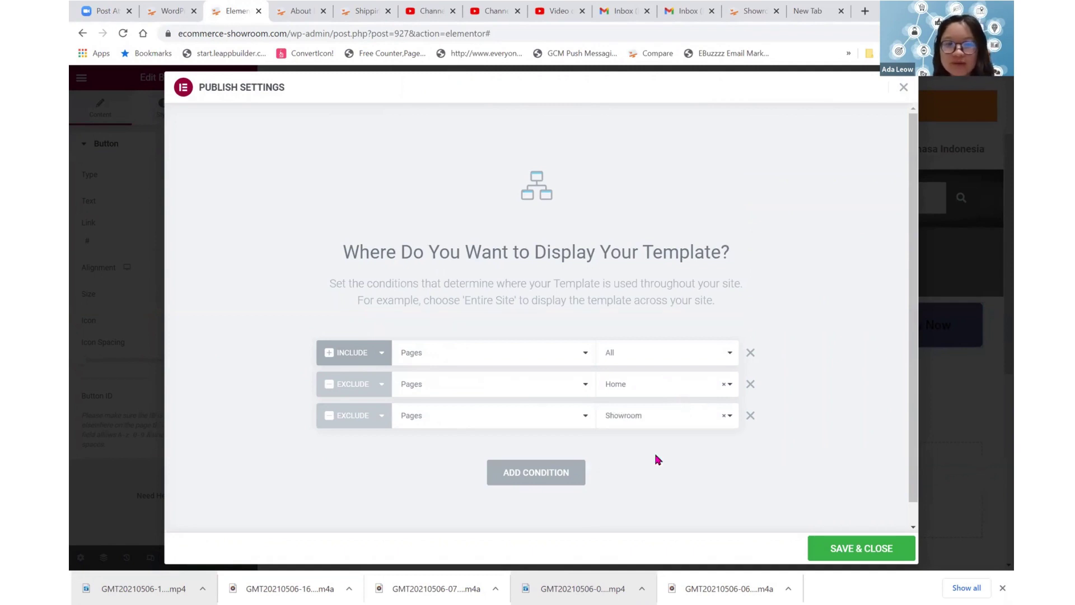
click(852, 546)
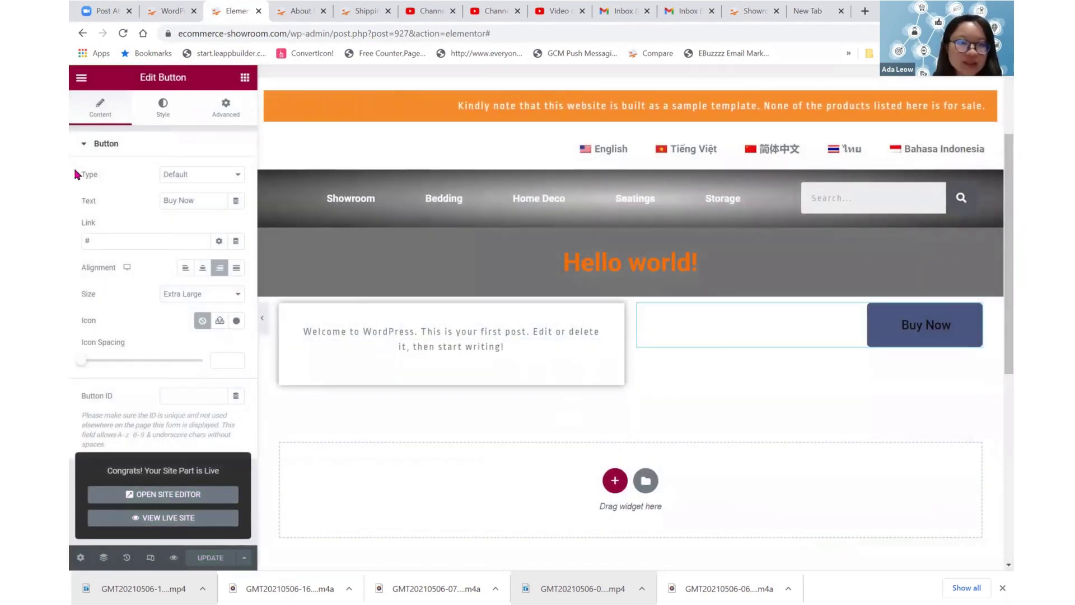
- Exit to the dashboard, add a new page titled 'About Us', and edit it with Elementor
click(81, 78)
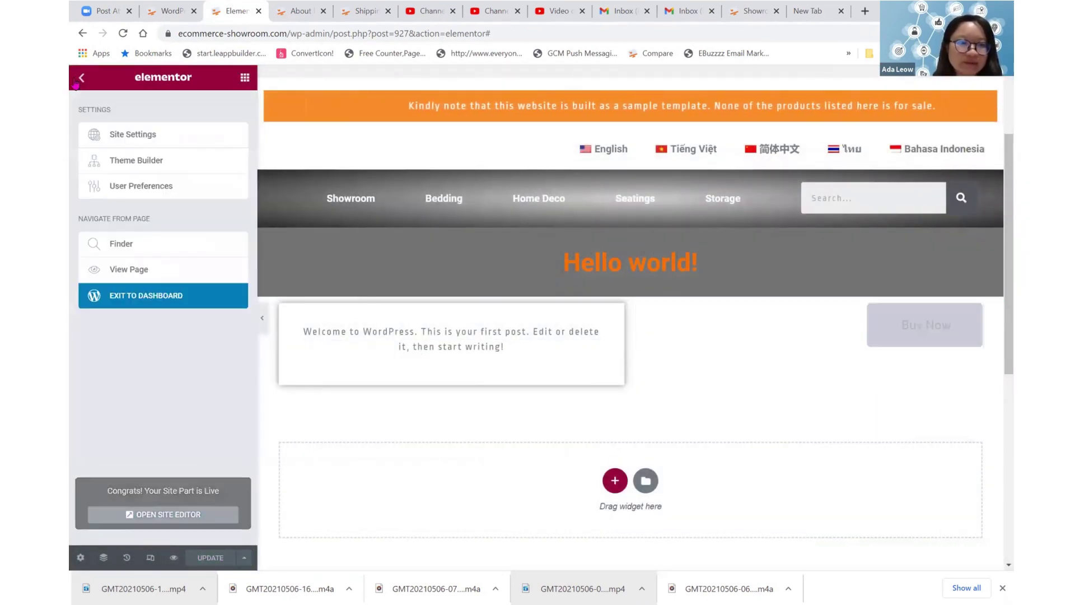
click(119, 298)
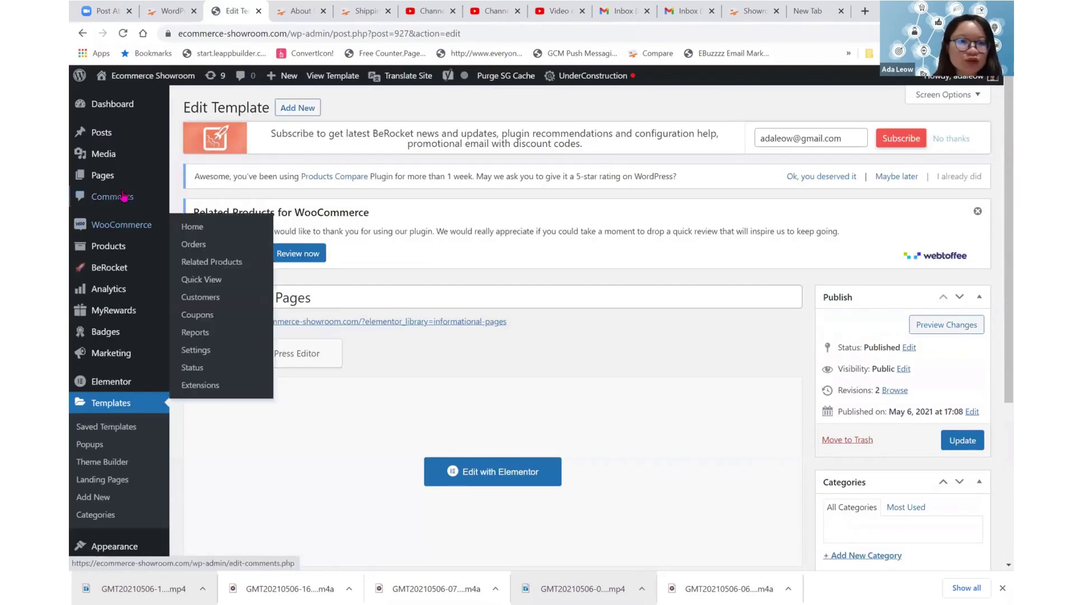
click(116, 177)
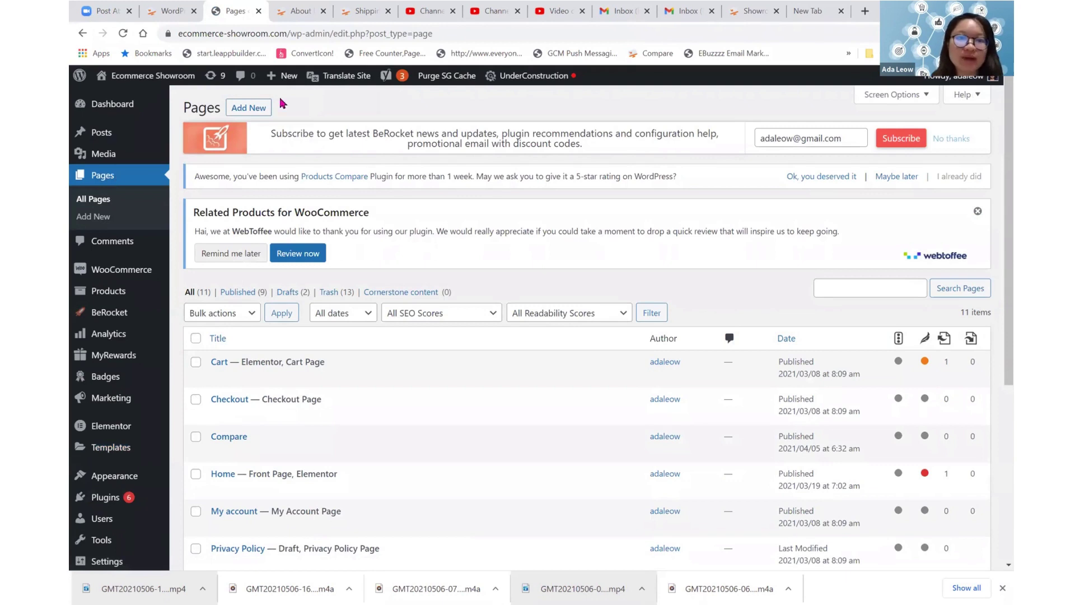
click(259, 109)
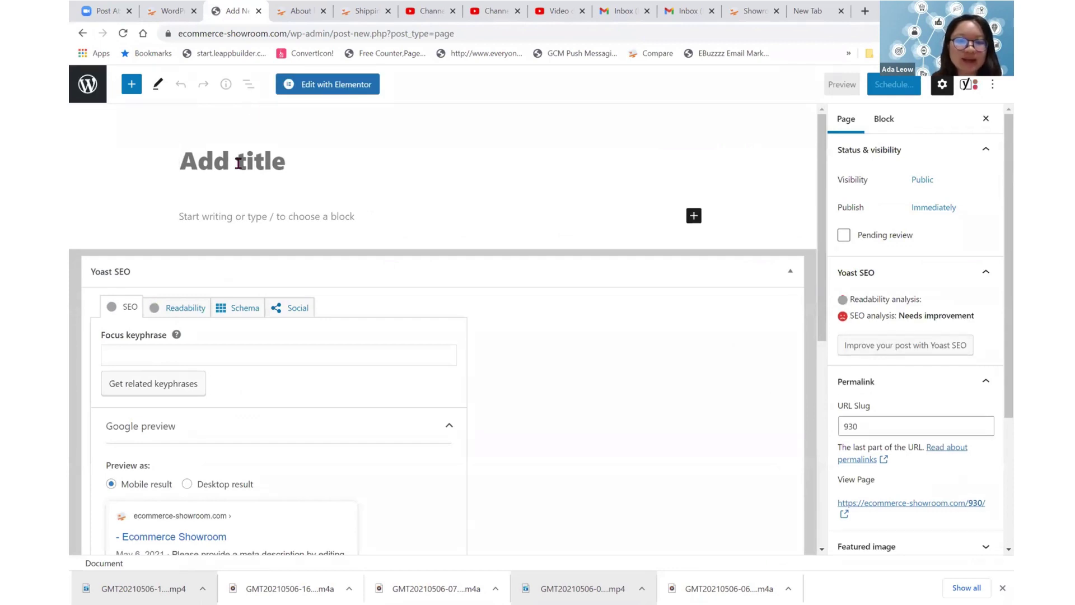
text(About Us)
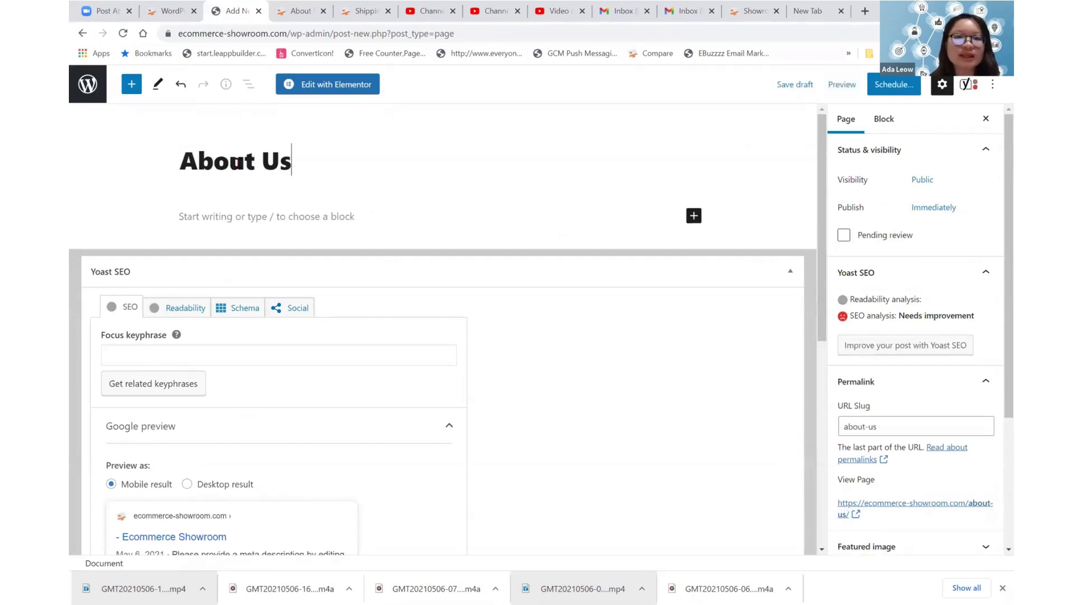
click(334, 91)
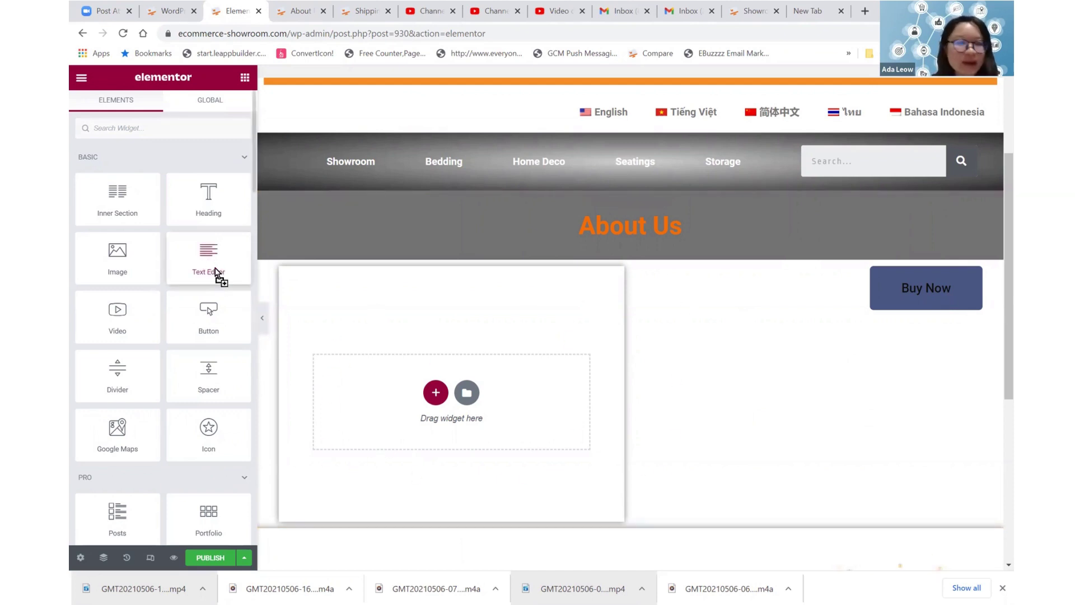
- Add a text block reading 'We sell furniture from all over the world.' and update the page
drag(217, 277, 451, 314)
click(213, 298)
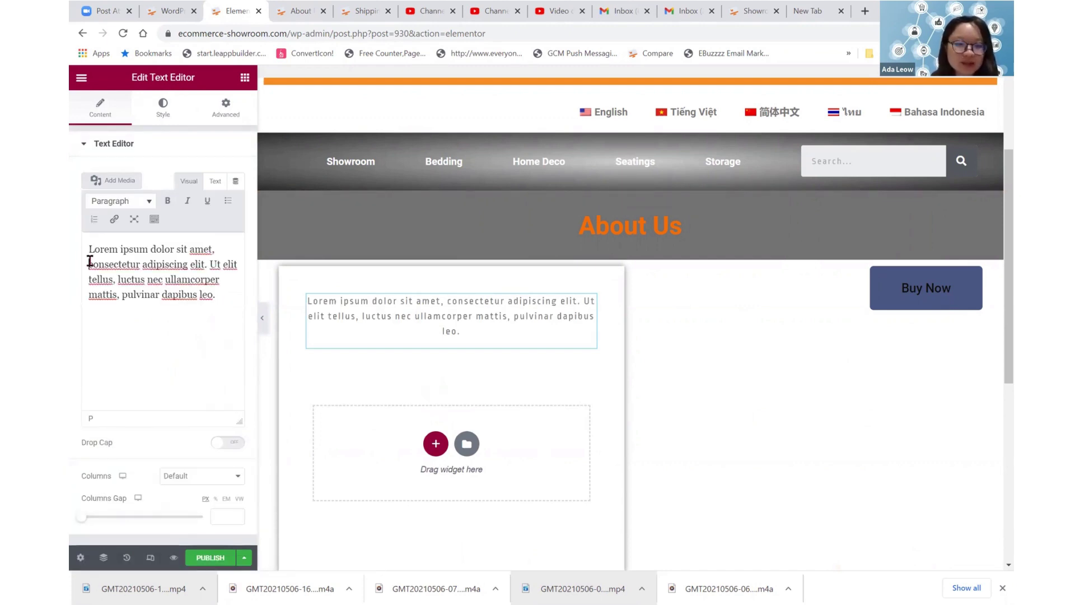
key(ctrl+a)
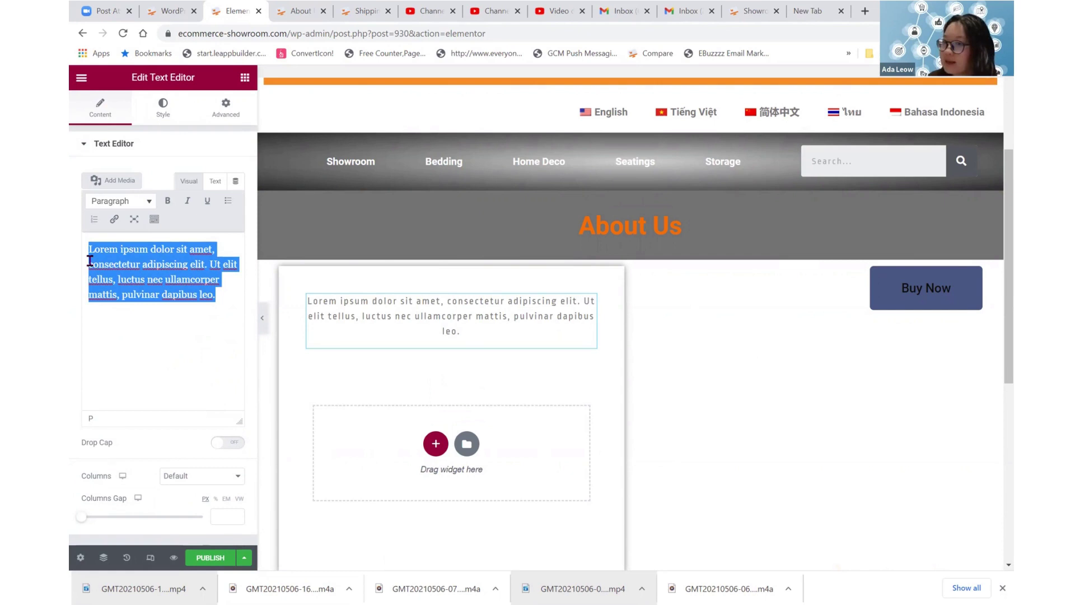
text(We se)
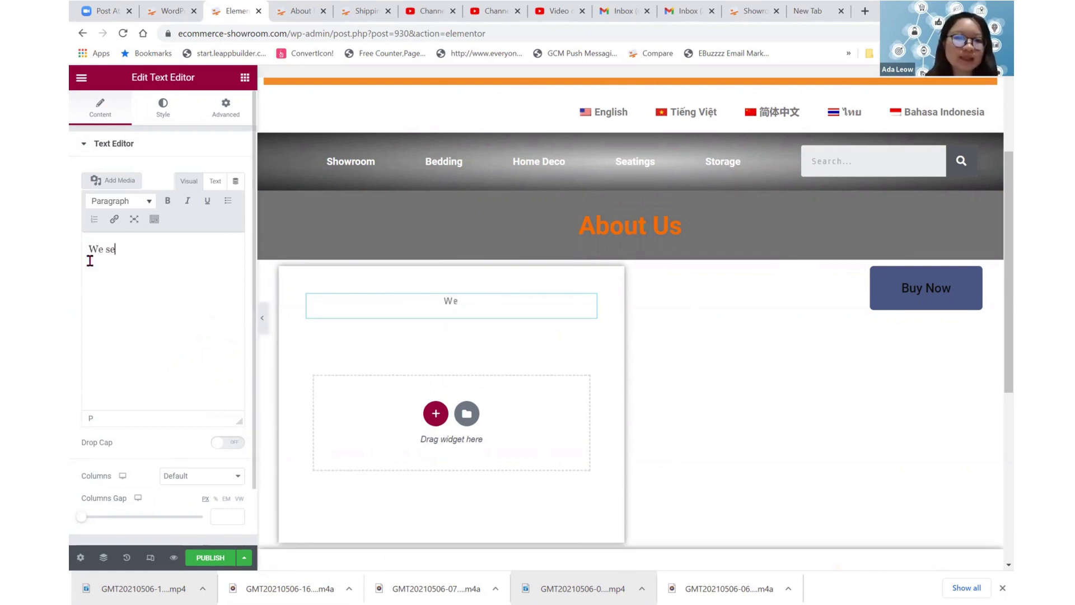
text(ll furniture fr)
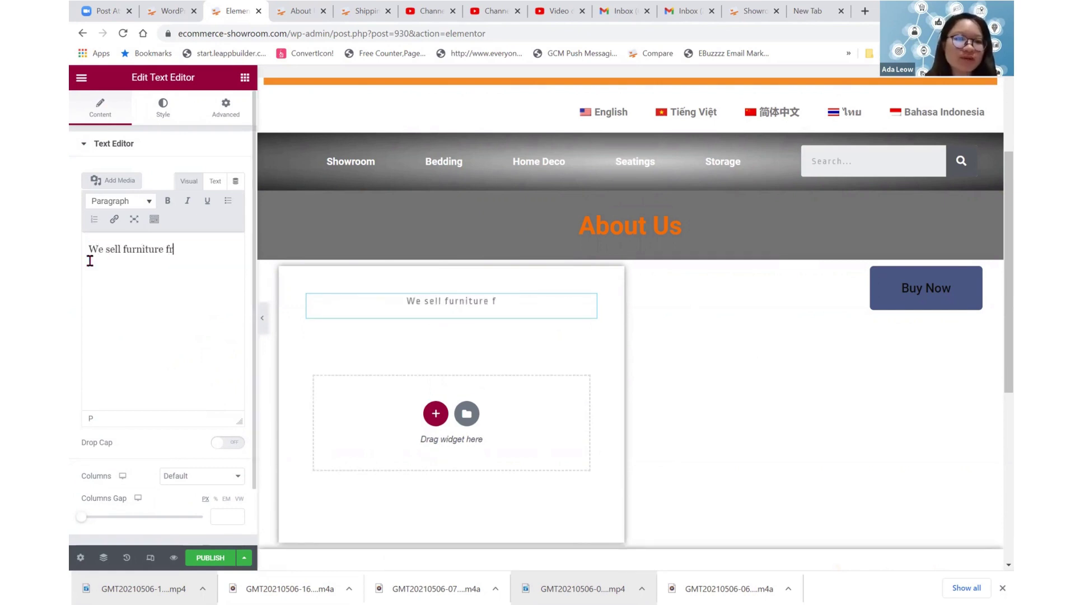
text(om all over the world.)
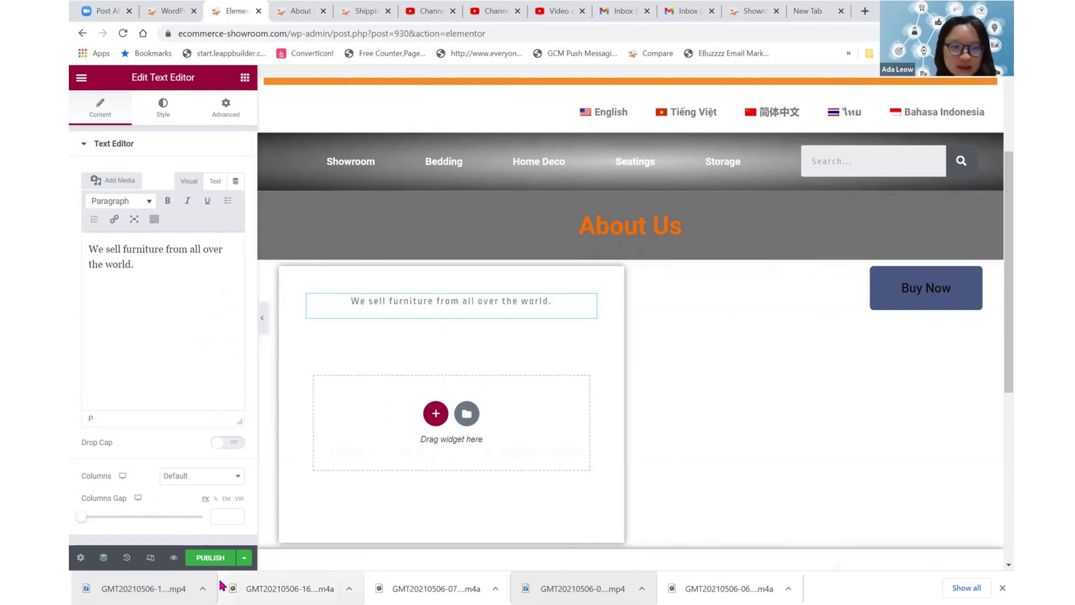
click(214, 561)
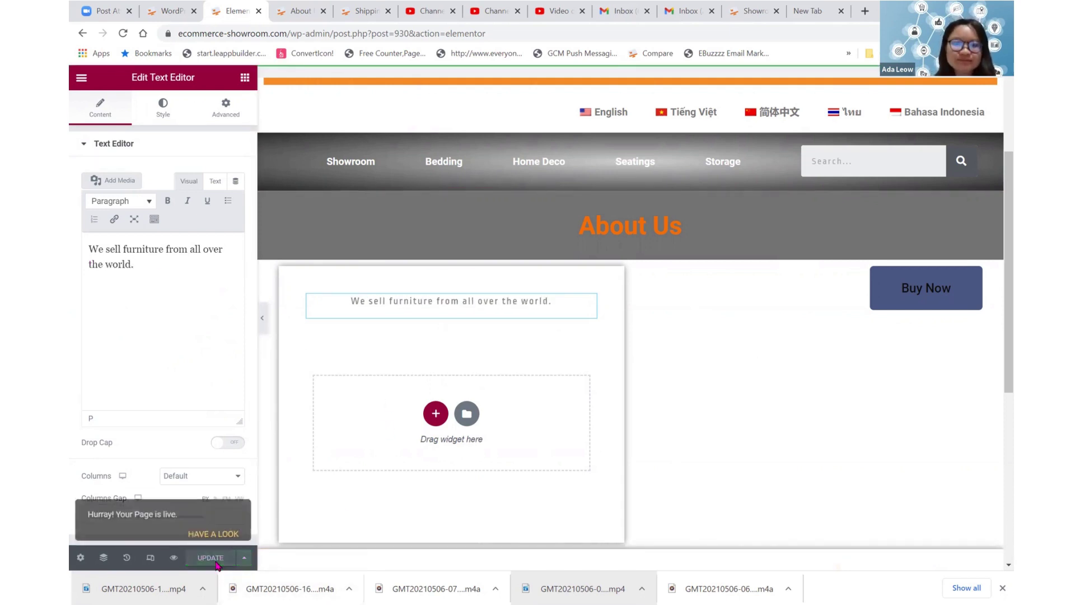
- View the live About Us page and scroll through its heading, furniture text and Buy Now button
click(222, 523)
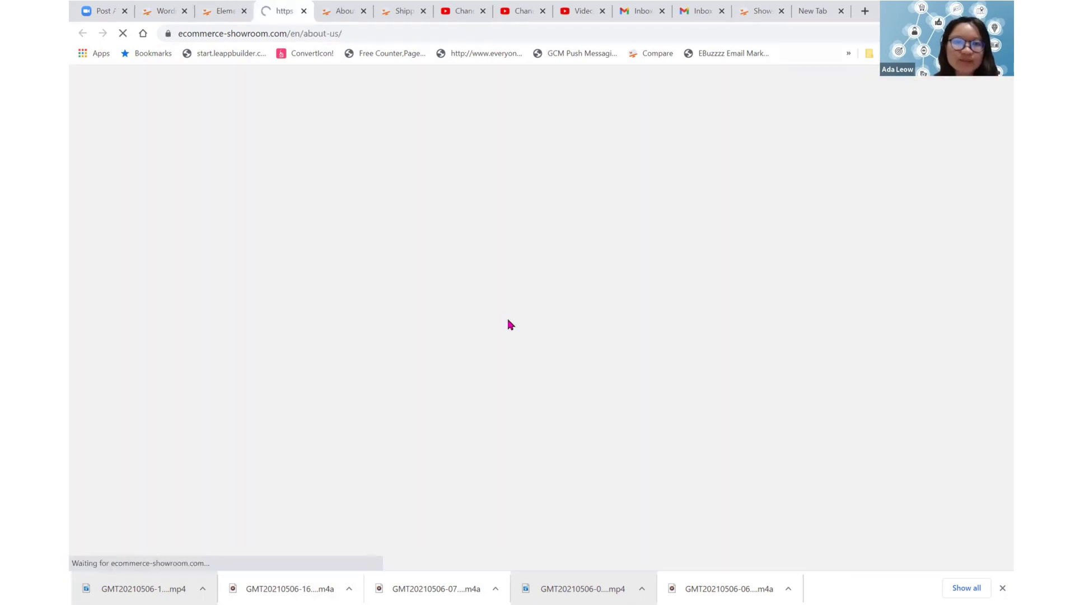
scroll(508, 321, down, 3)
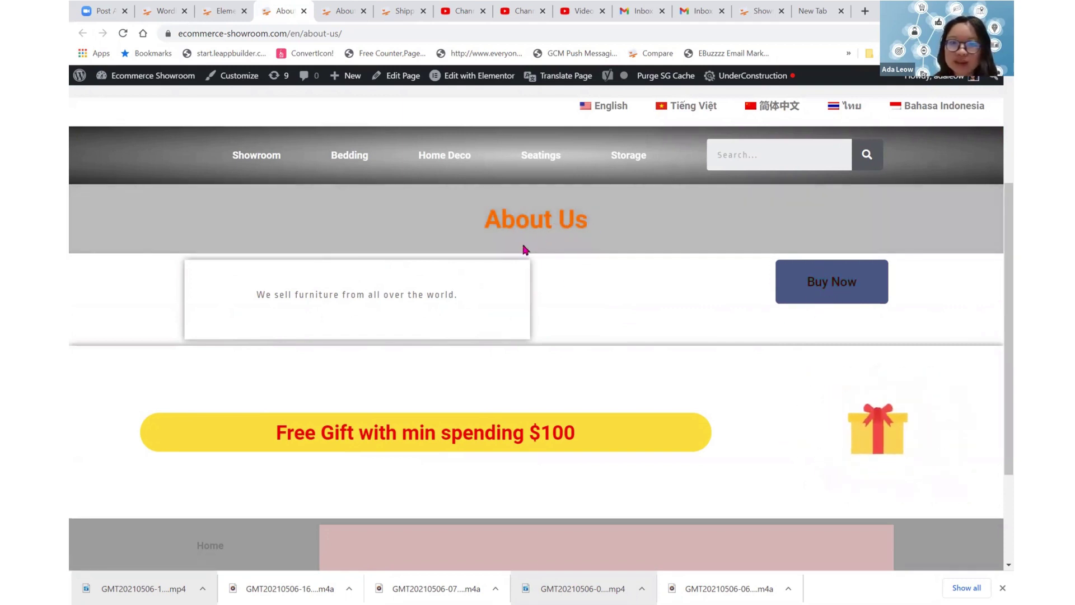
drag(603, 232, 485, 234)
- Exit the About Us editor to the dashboard and go to Templates > Theme Builder
click(219, 9)
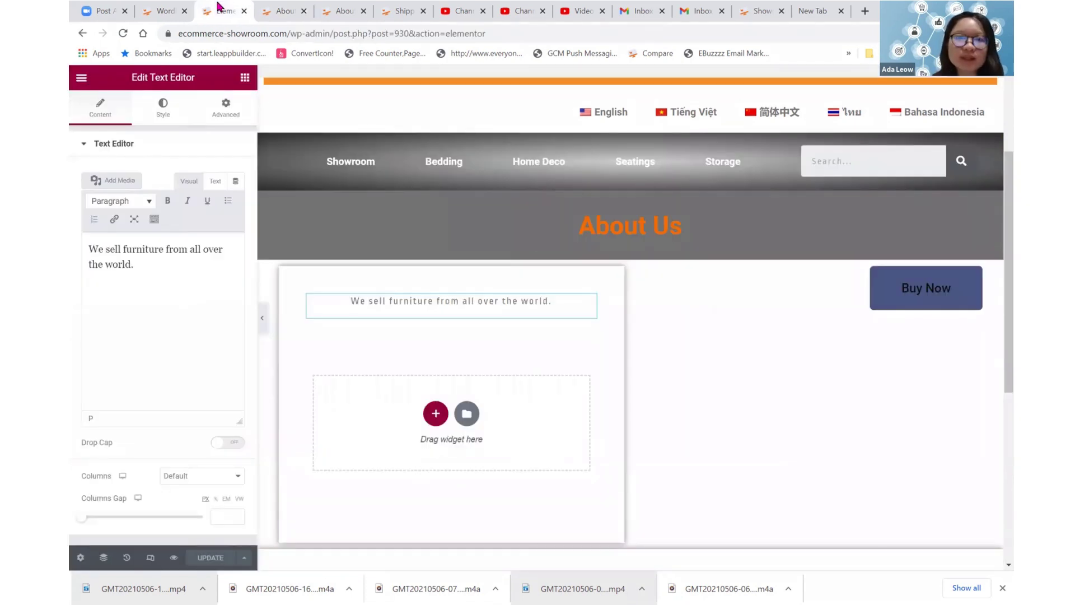
click(81, 78)
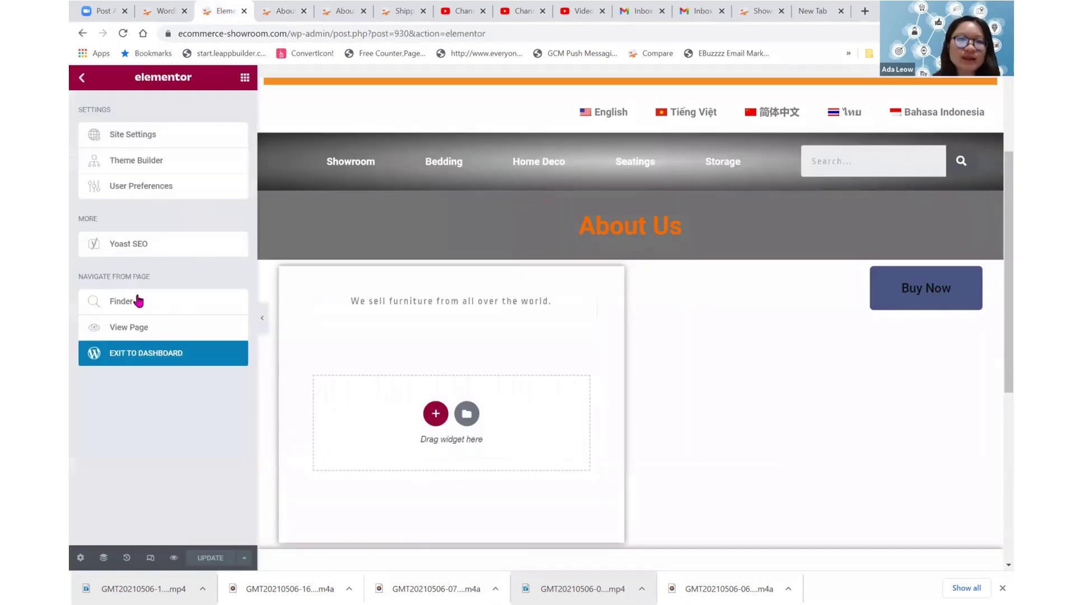
click(129, 360)
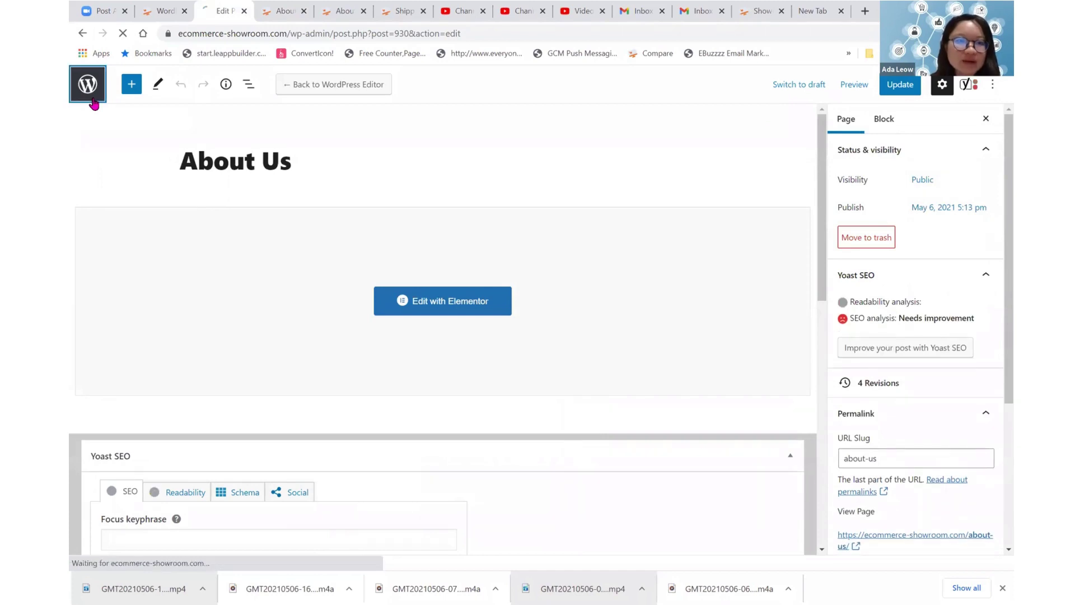
click(92, 99)
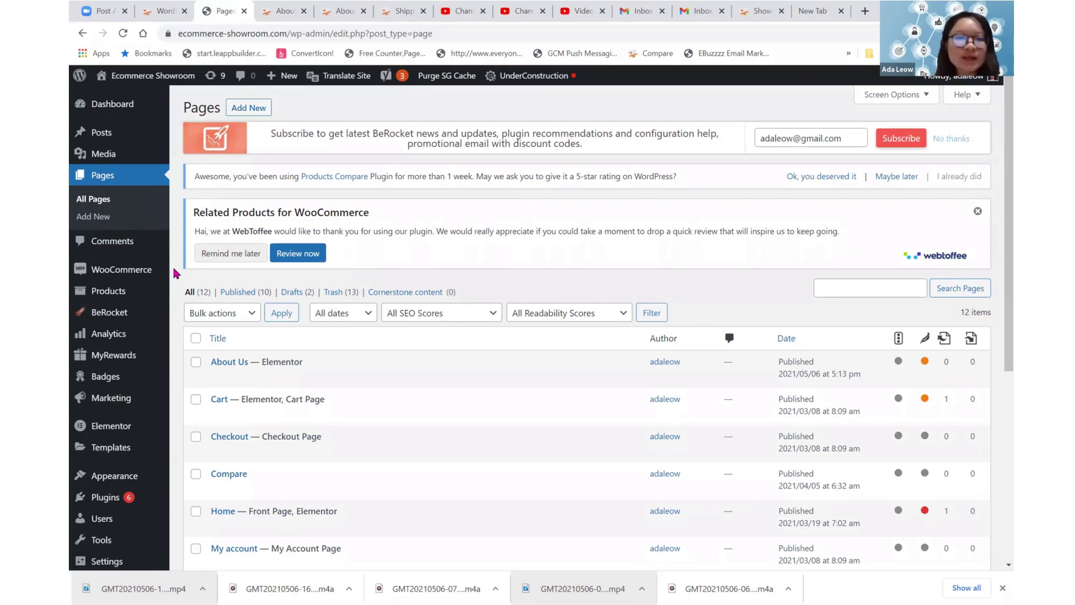
scroll(174, 273, down, 2)
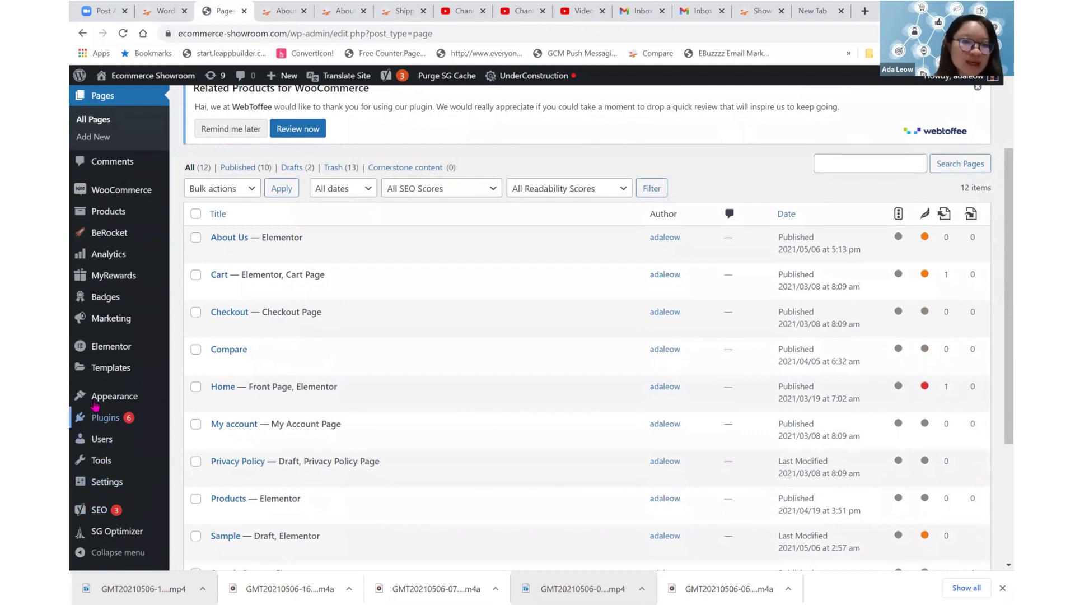
mouse_move(109, 367)
click(199, 405)
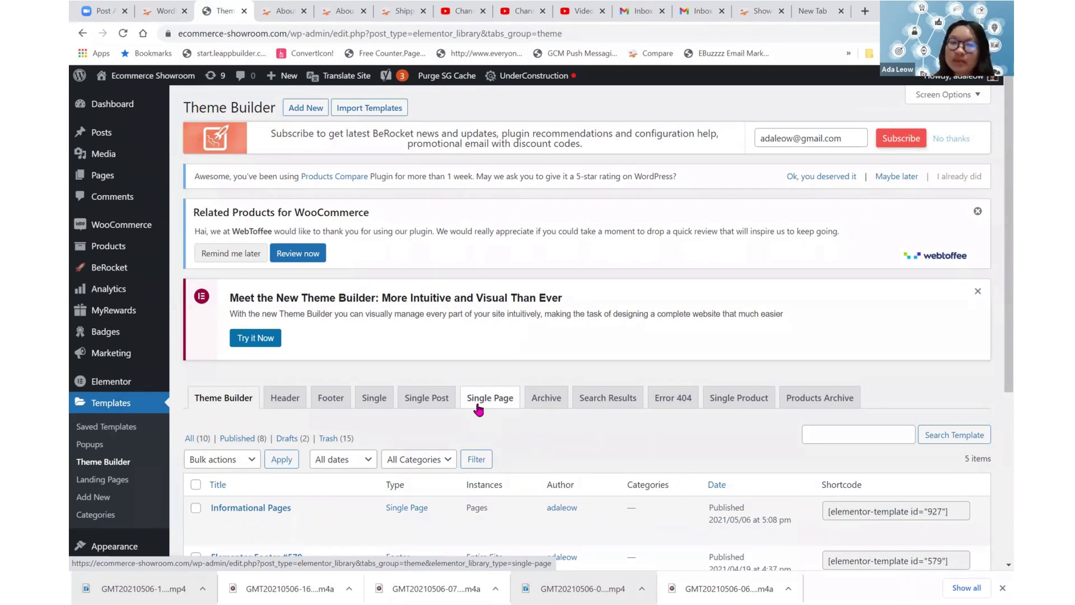
- Filter Theme Builder to Single Page templates, then list all saved templates in My Templates
click(479, 409)
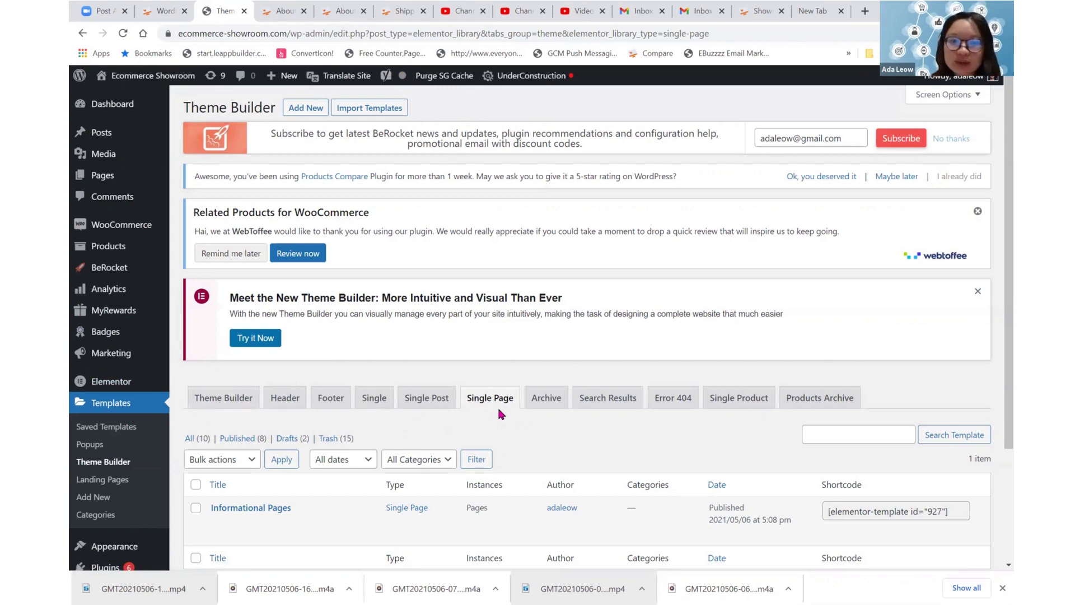
click(118, 424)
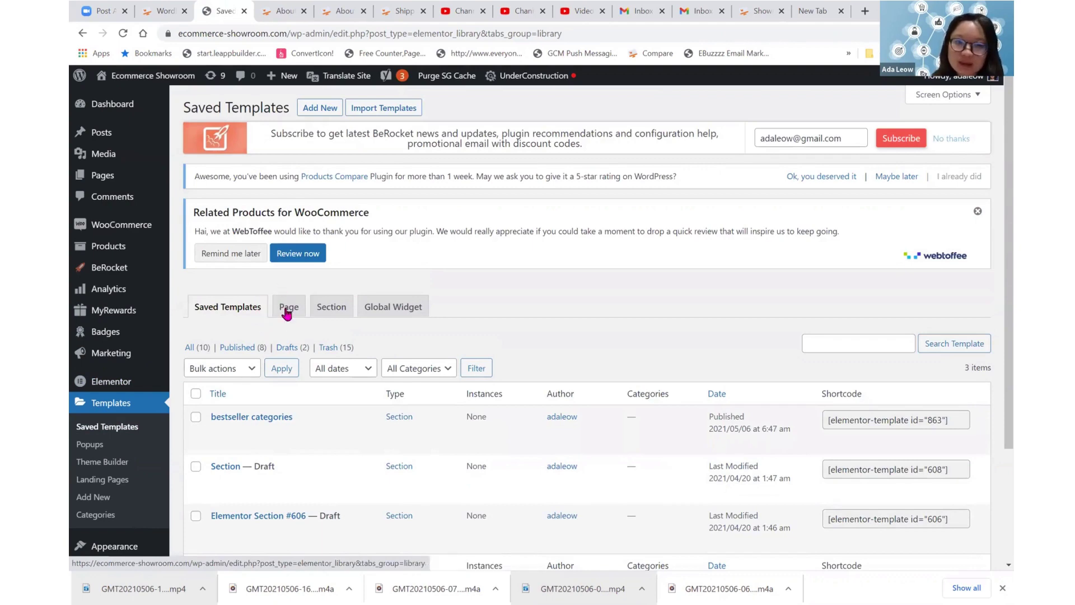
click(191, 347)
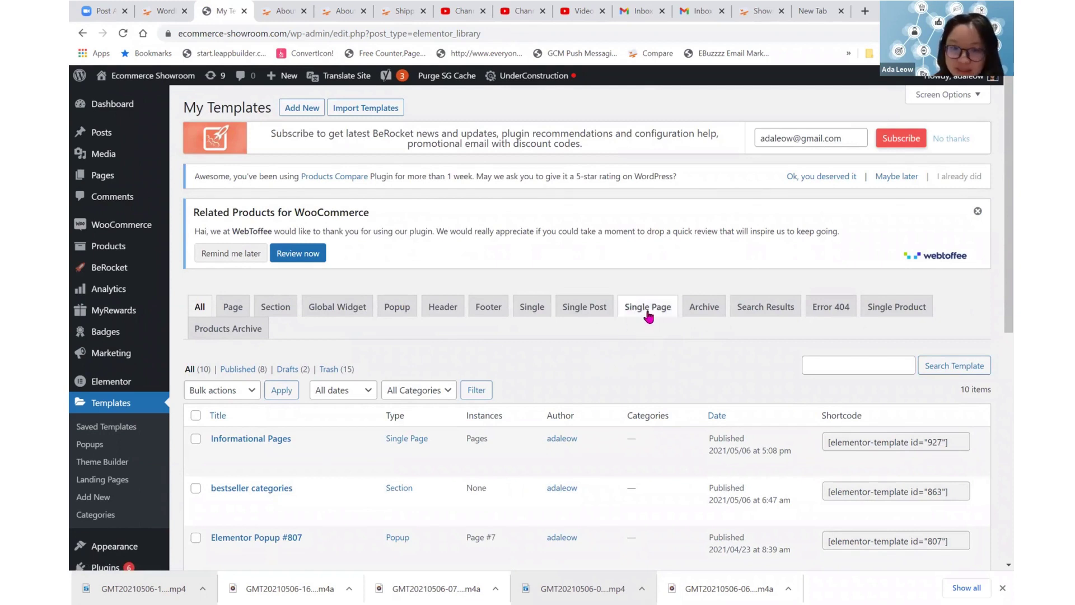
mouse_move(404, 455)
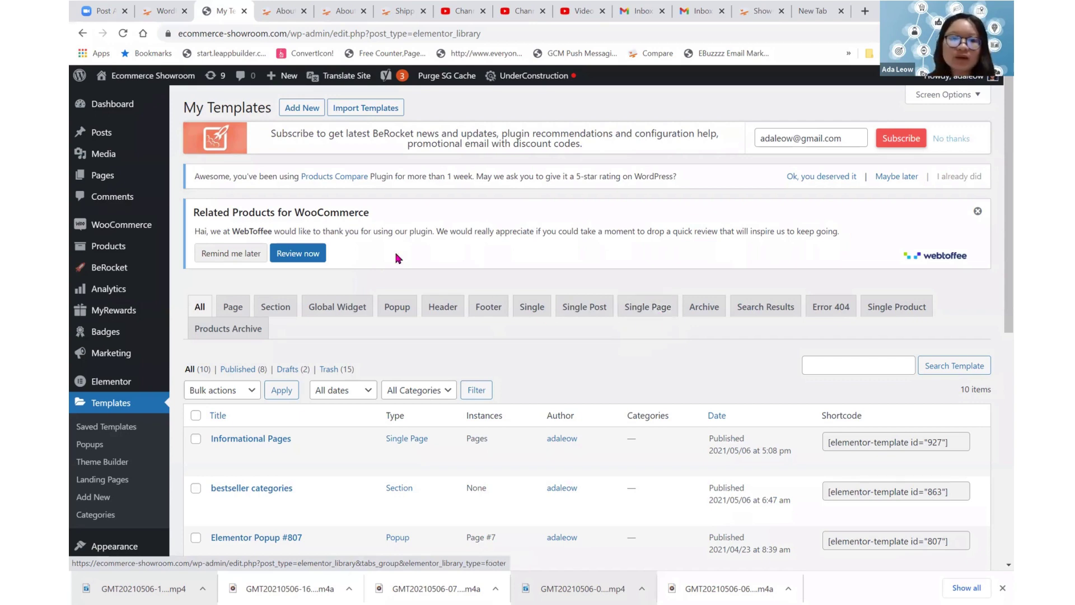
- Filter saved templates to Page and create a new page template named 'One Kind'
click(238, 311)
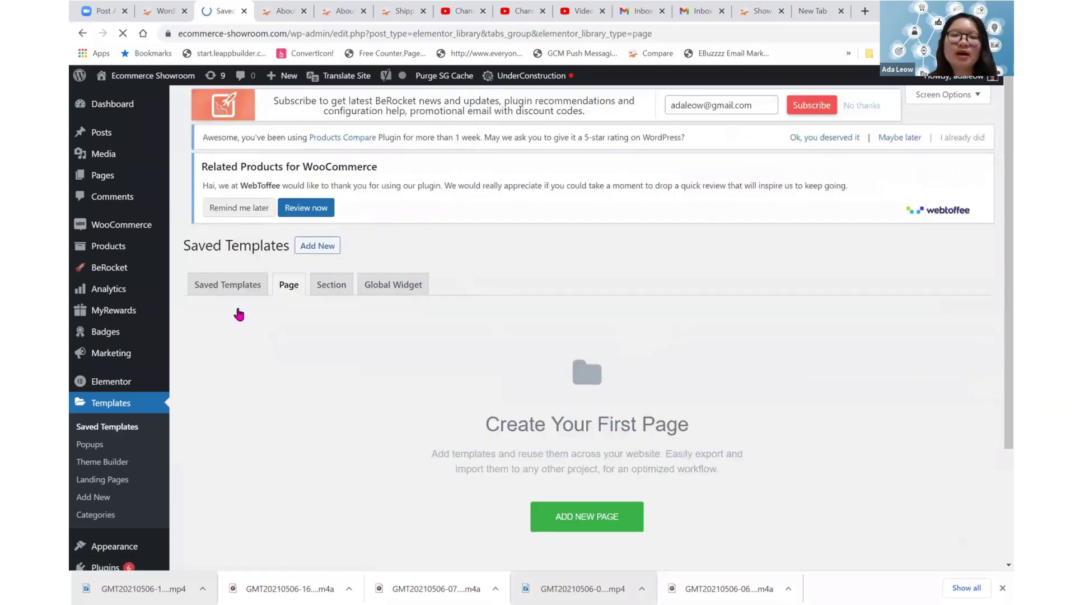
scroll(531, 382, down, 2)
click(580, 404)
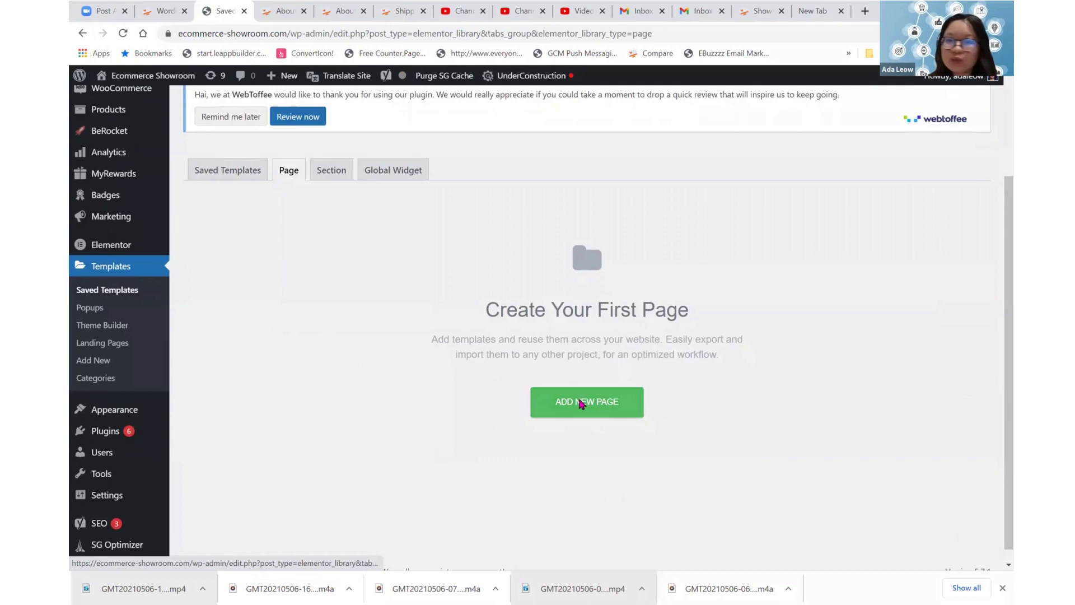
click(607, 373)
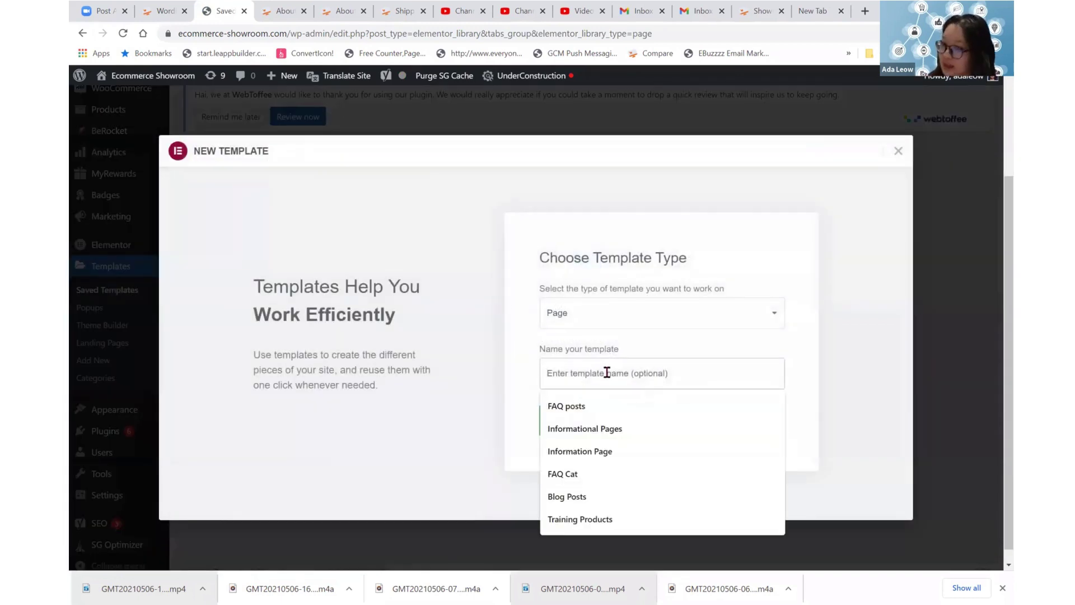
text(One Kind)
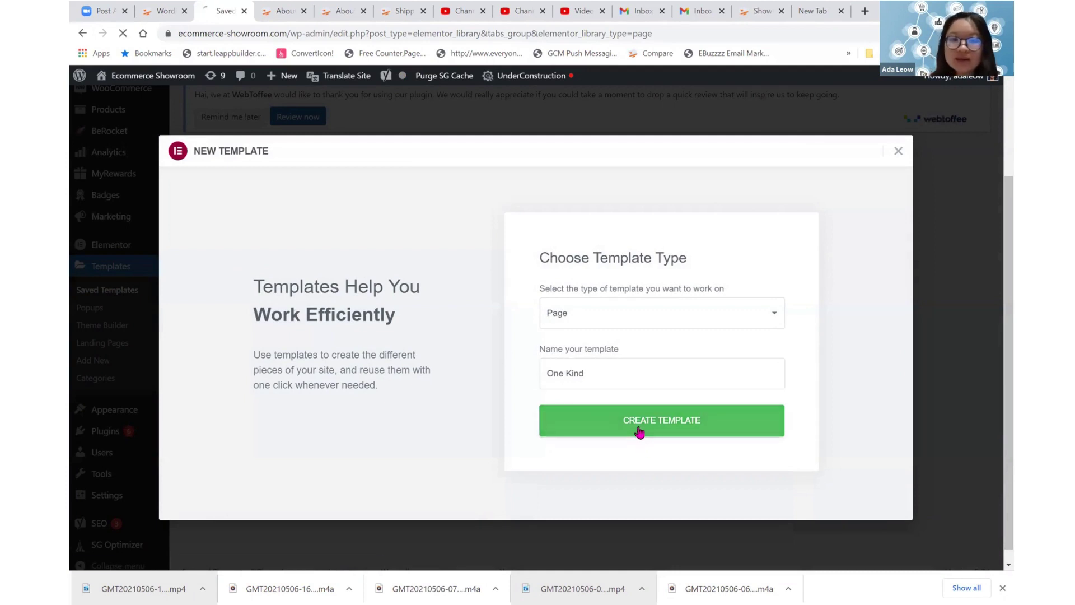
click(640, 429)
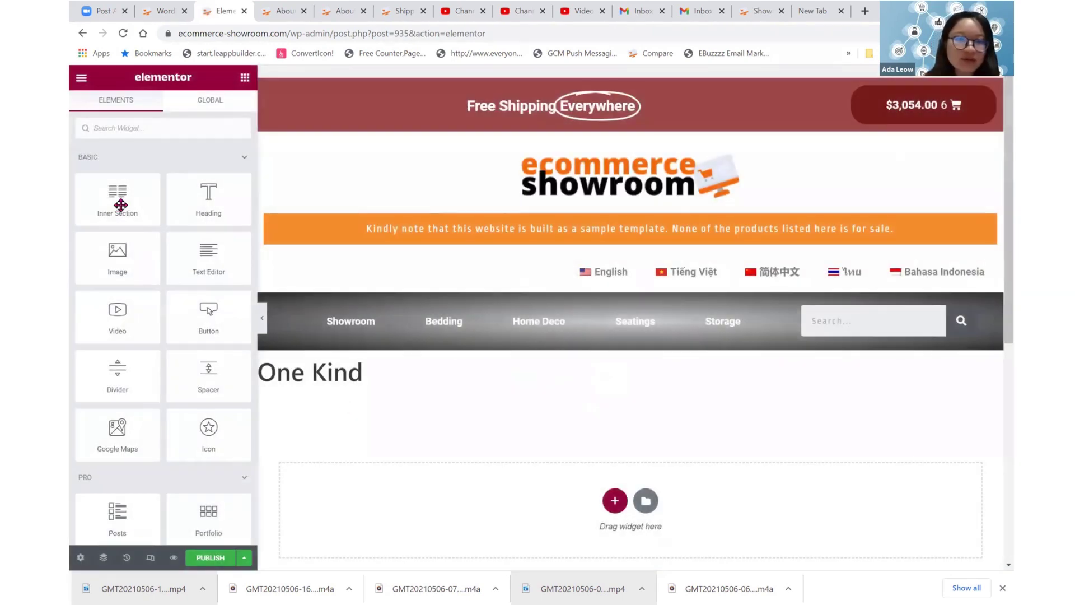
- Give the One Kind template the Elementor Full Width layout and publish it
click(370, 374)
drag(364, 374, 277, 374)
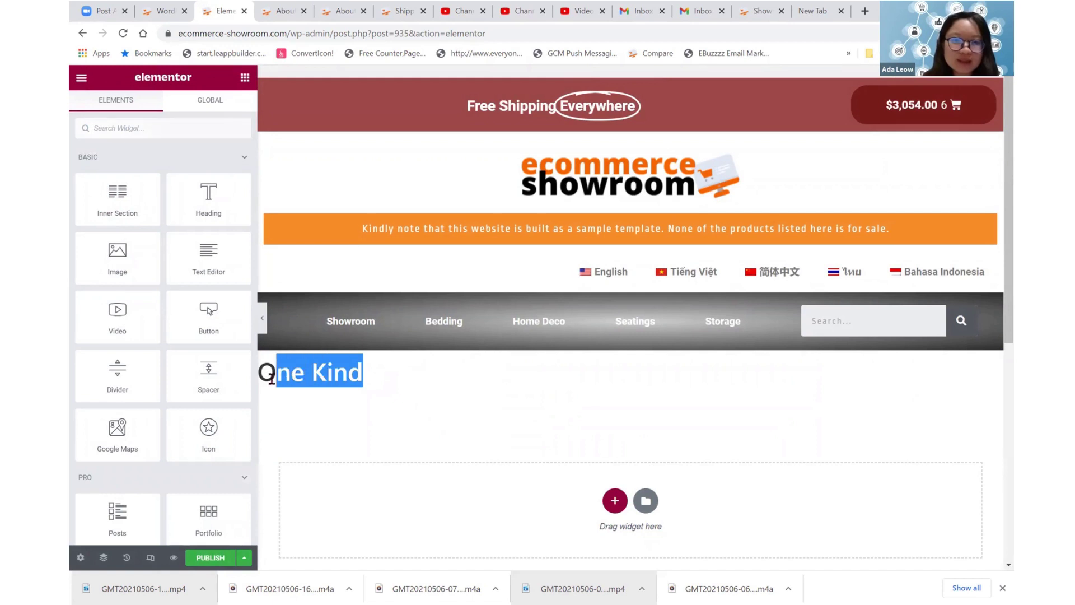
click(366, 377)
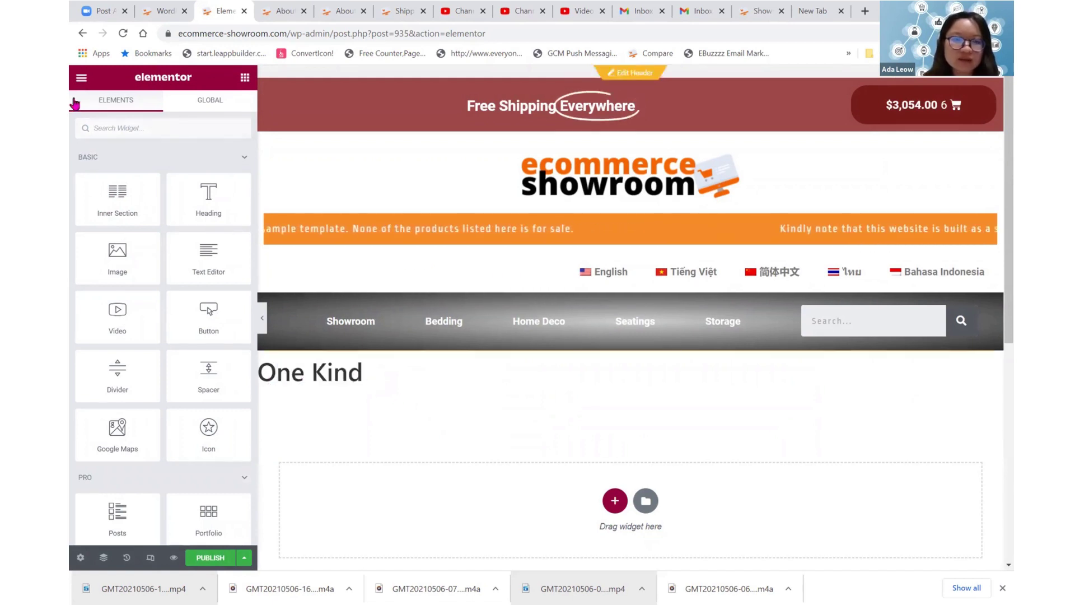
click(82, 81)
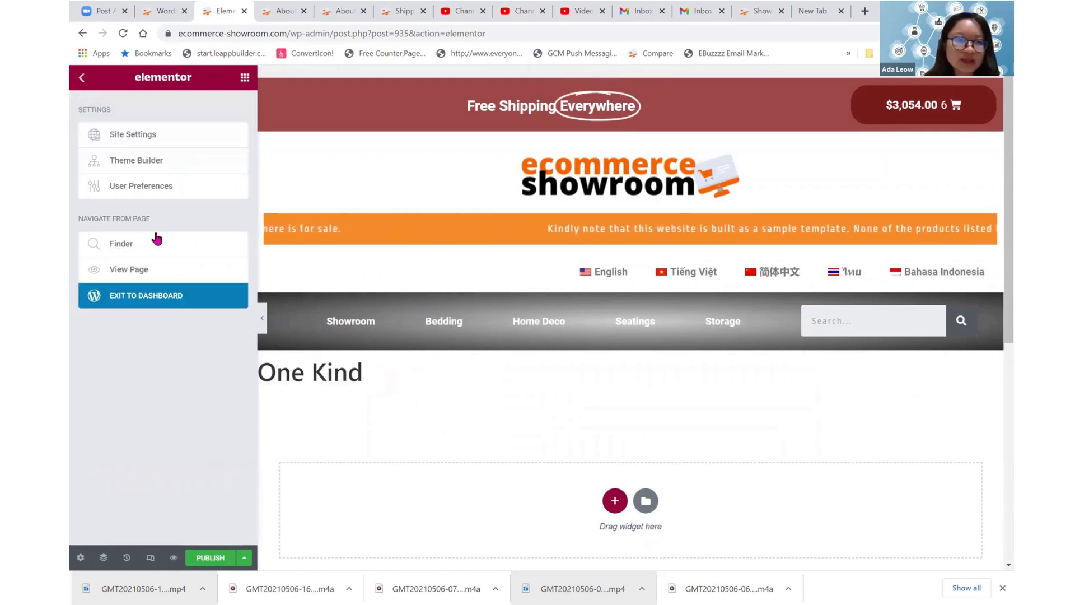
click(159, 298)
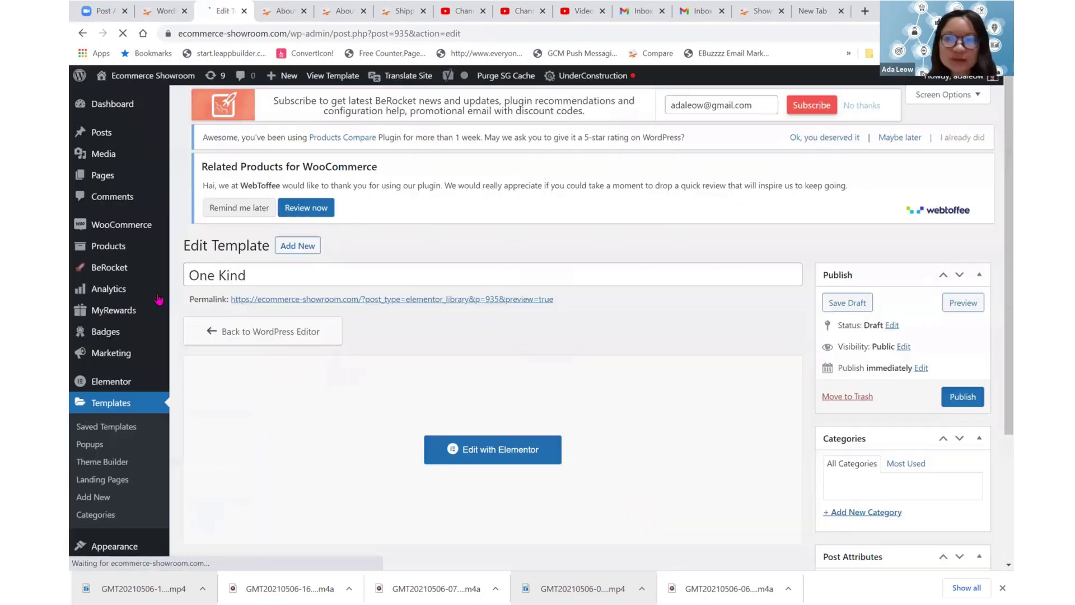
scroll(890, 331, down, 4)
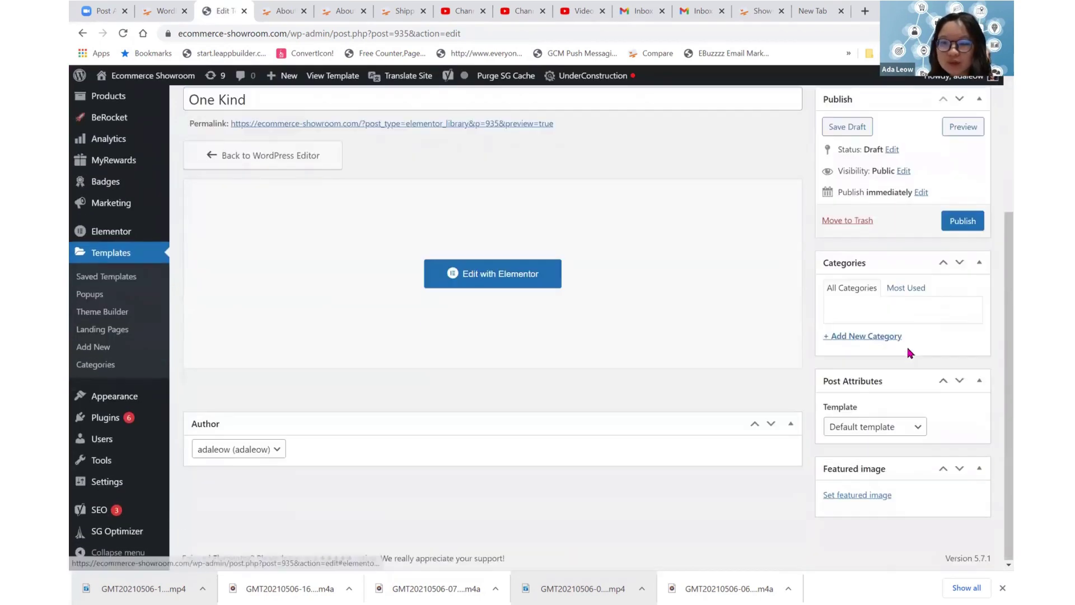
click(890, 436)
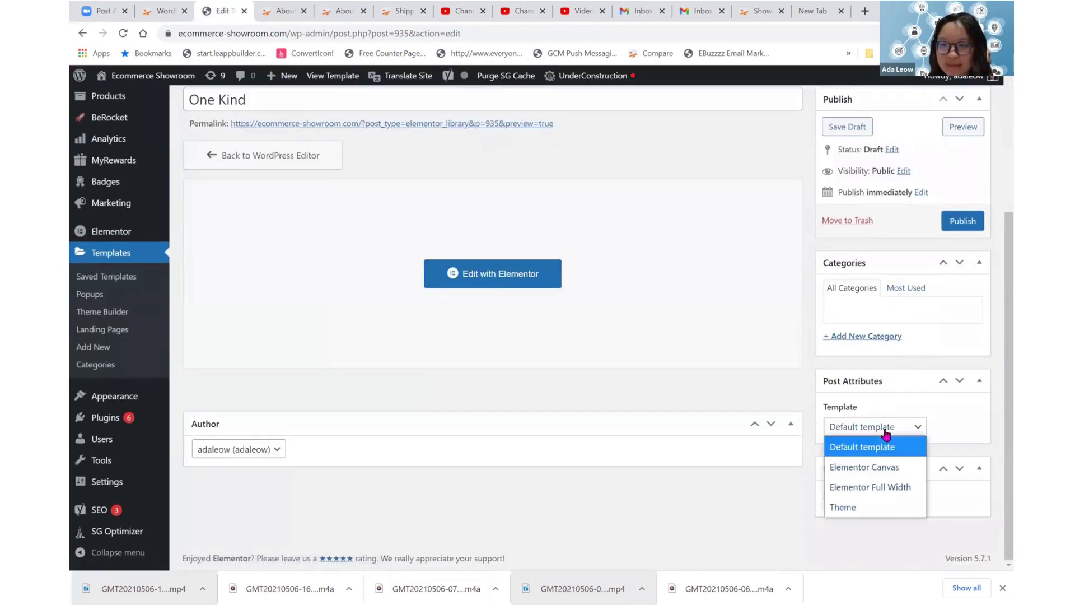
click(881, 483)
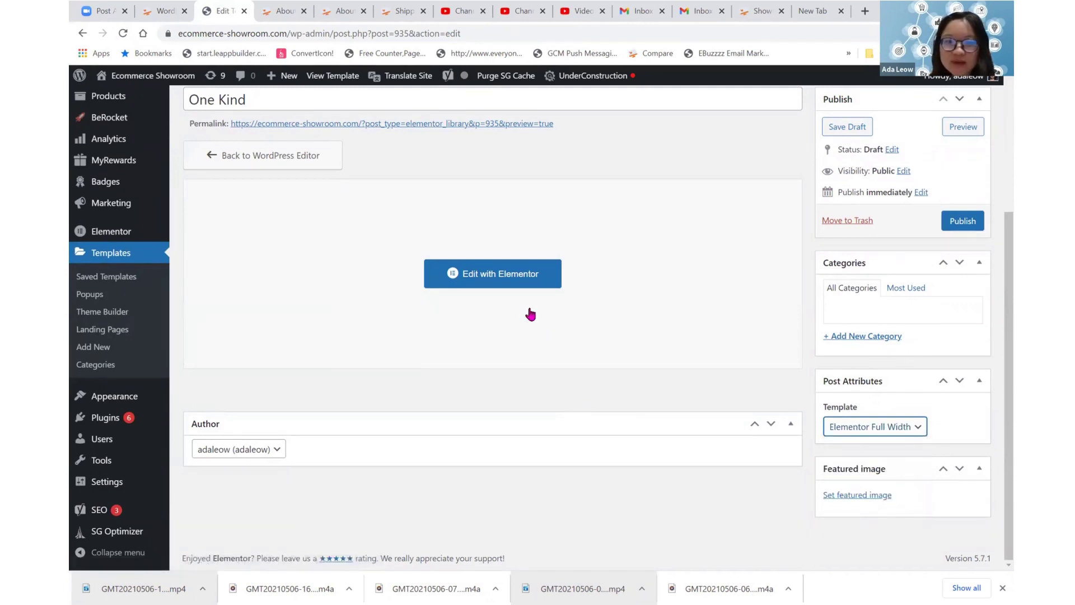
click(958, 230)
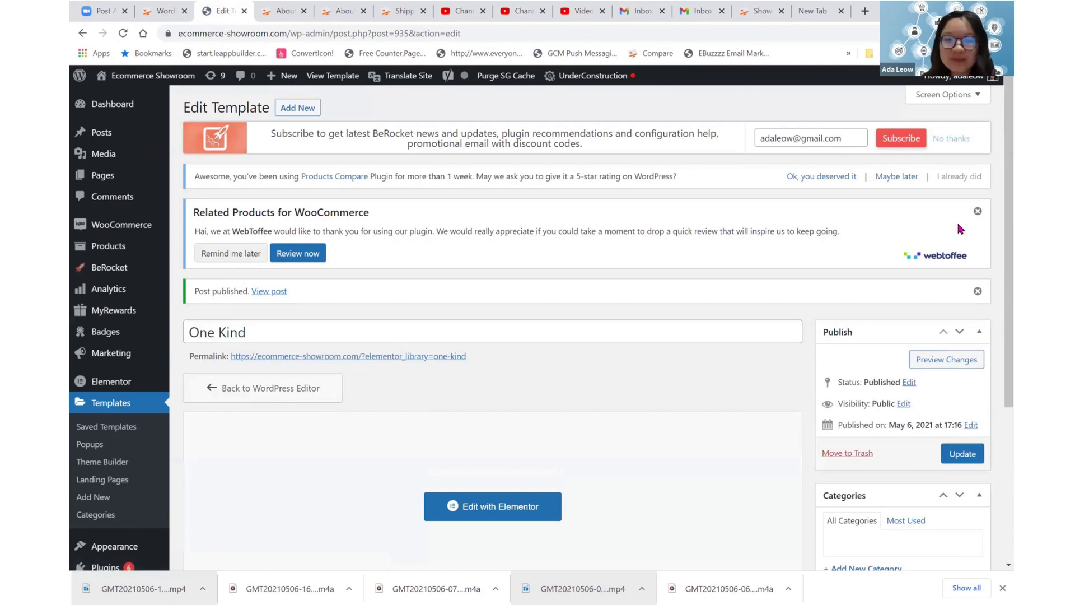
- Add a heading reading 'Just for fun!' to the One Kind template
click(514, 507)
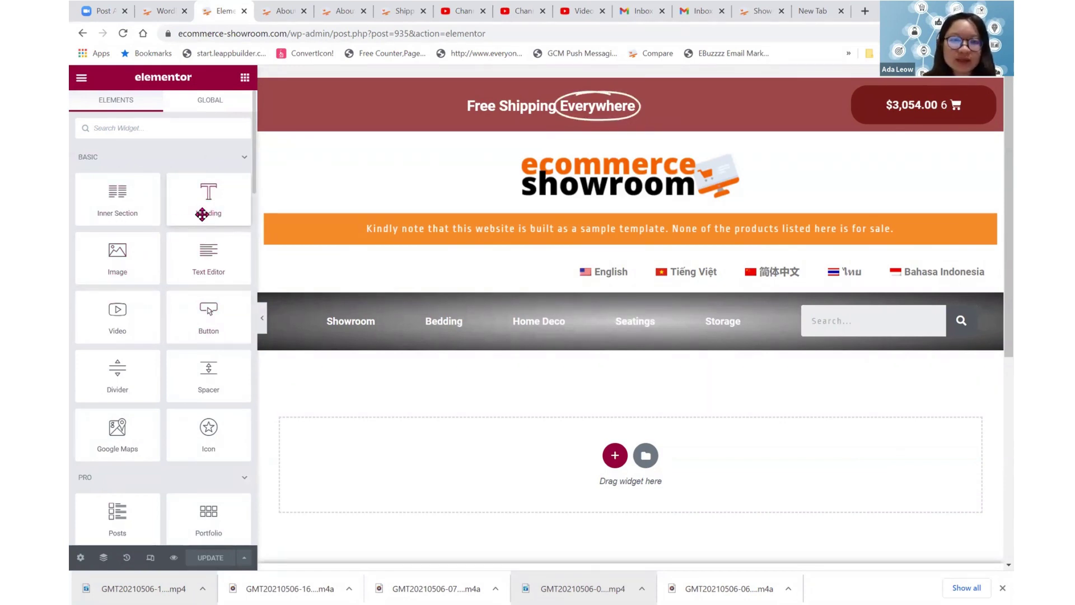
drag(367, 414, 394, 442)
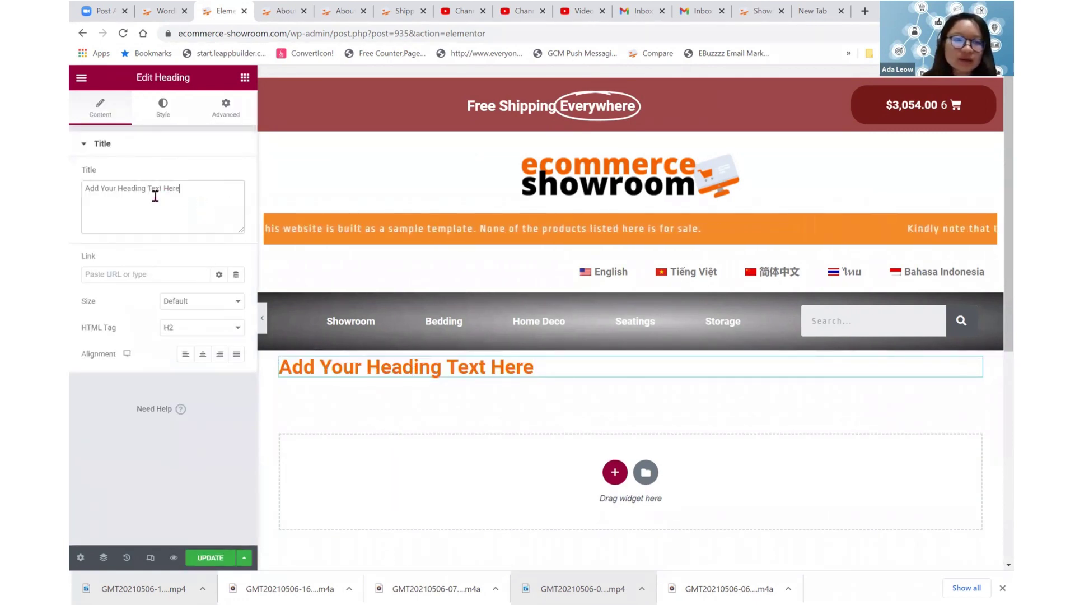
drag(181, 189, 68, 196)
text(Just for fun!)
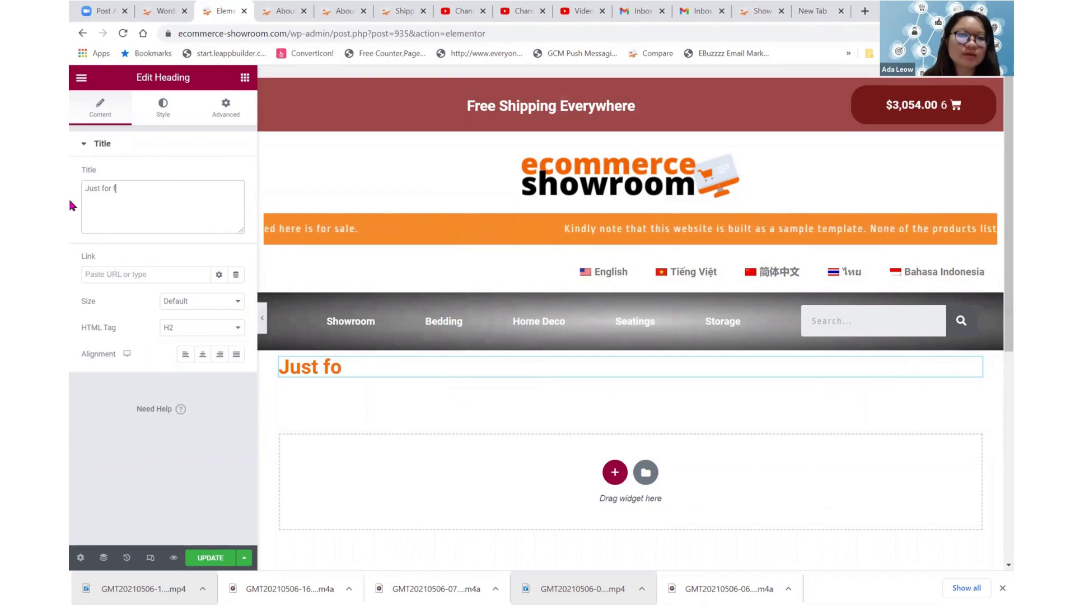
- Add a text block reading "Let's see what happens?" below the heading and update the template
click(244, 77)
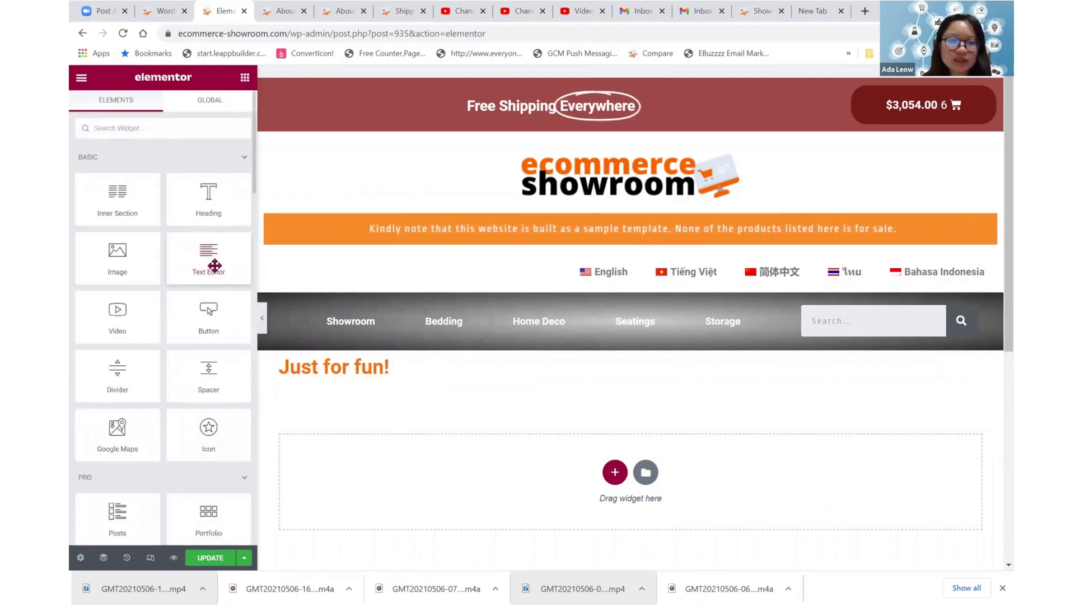
drag(216, 272, 386, 453)
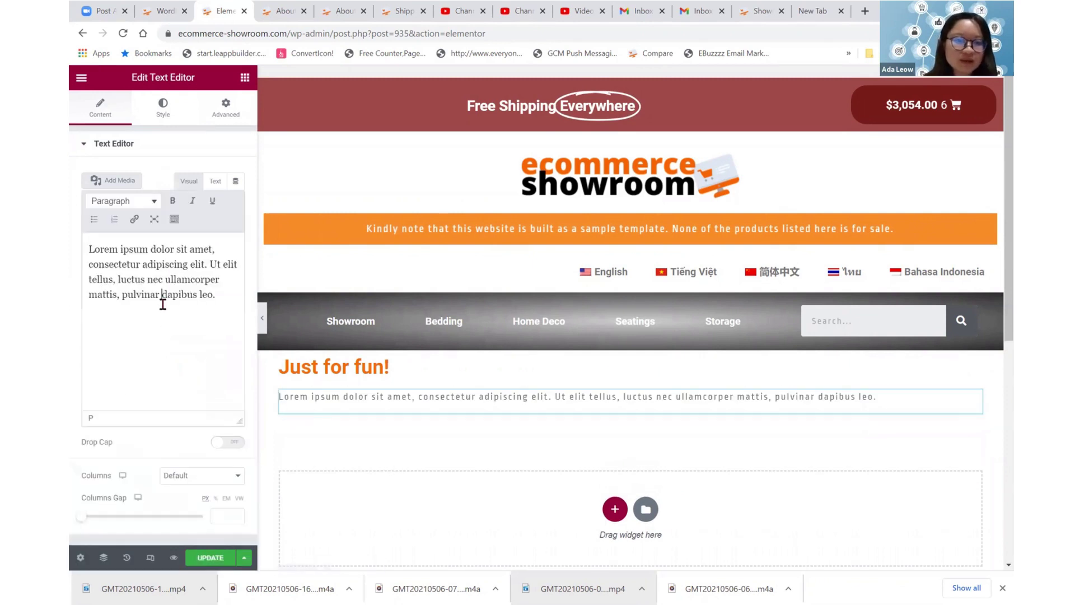
triple_click(162, 304)
text(lets)
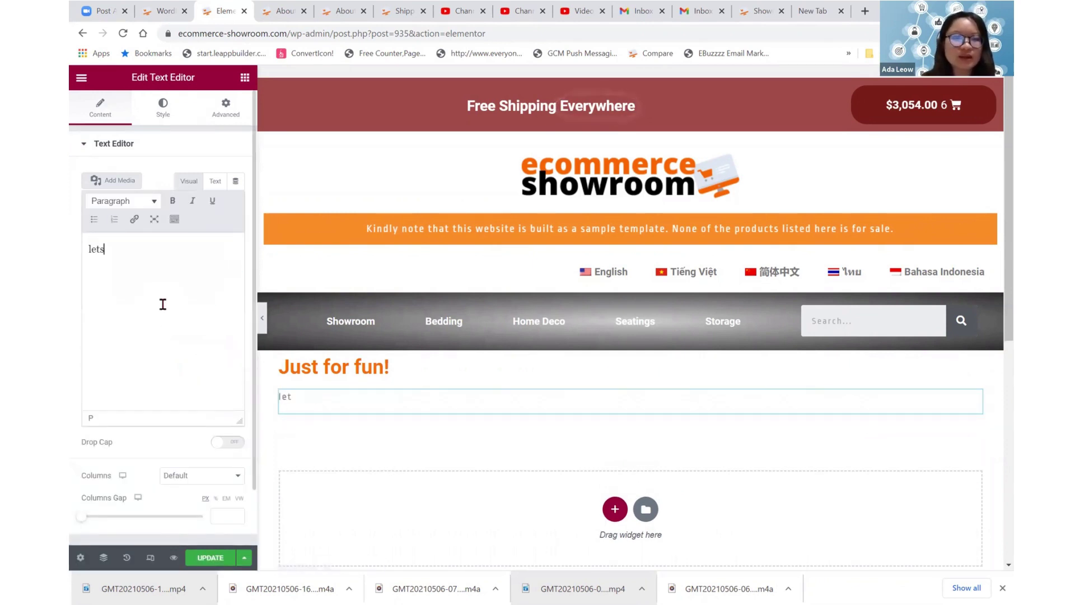
key(BackSpace)
text(Let’s see what happens?)
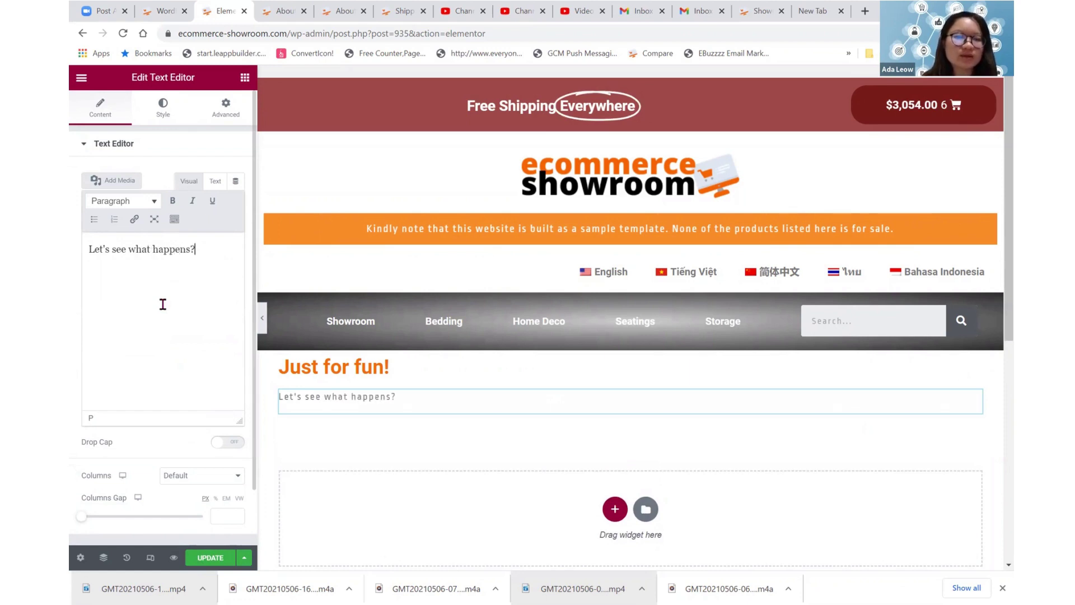
click(210, 560)
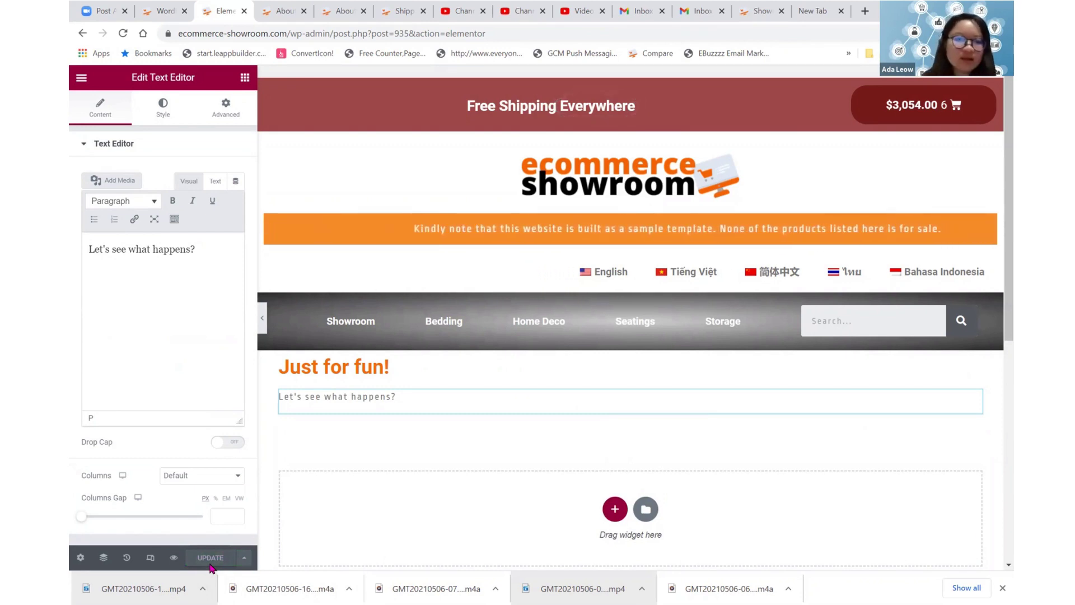
- From the dashboard, add a new page titled 'Page for fun' and edit it with Elementor
click(81, 77)
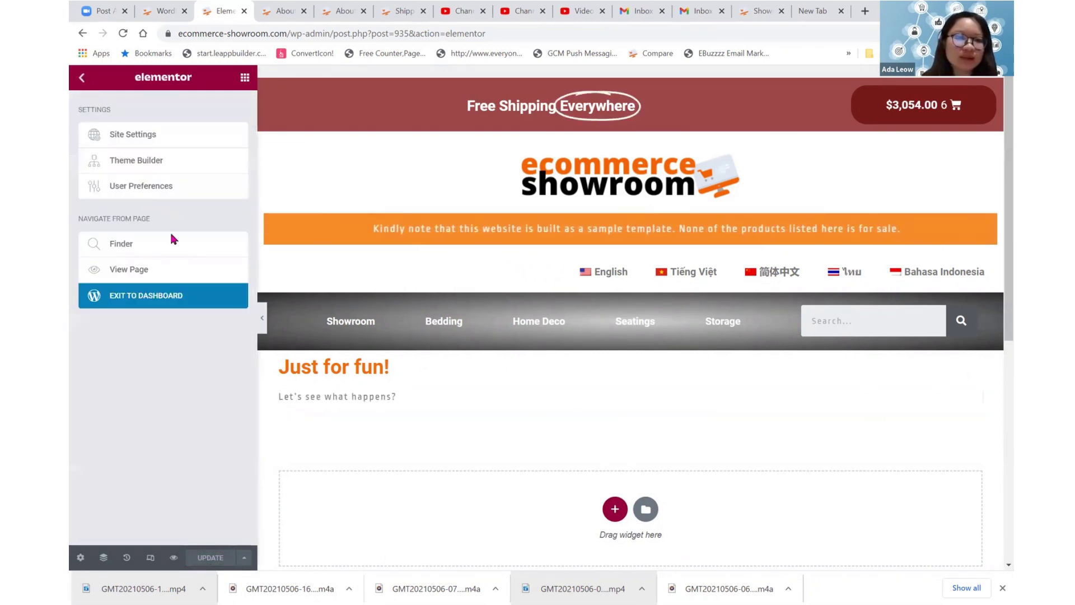
click(161, 296)
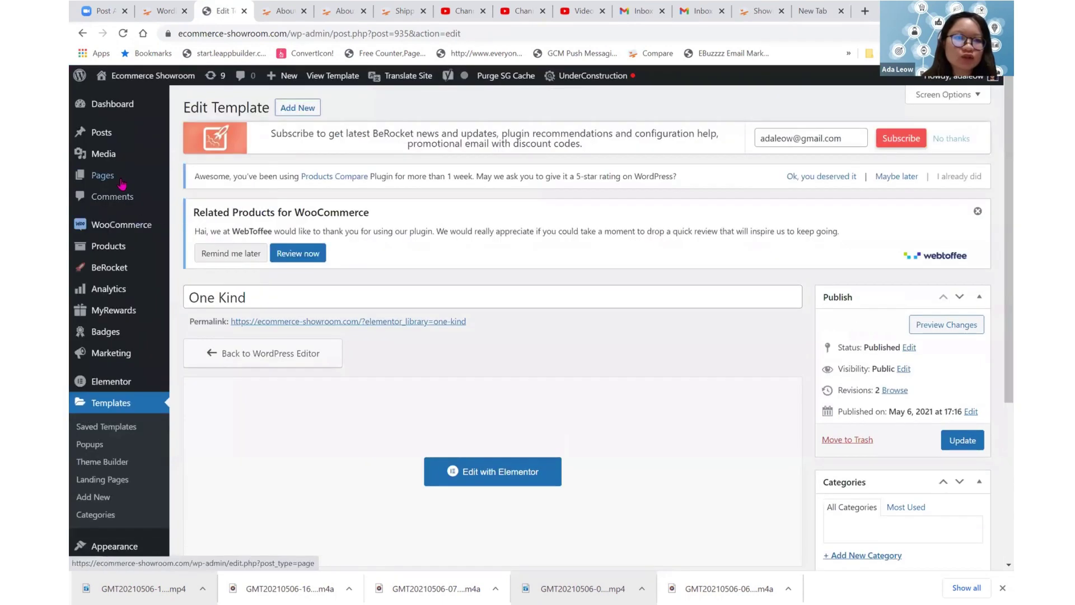
click(179, 178)
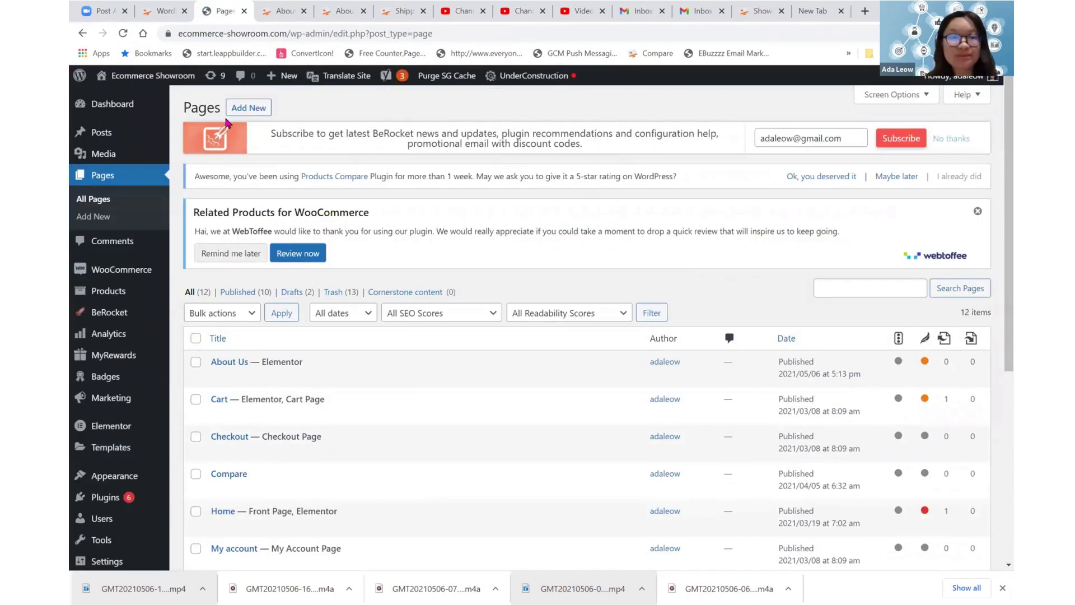
click(242, 112)
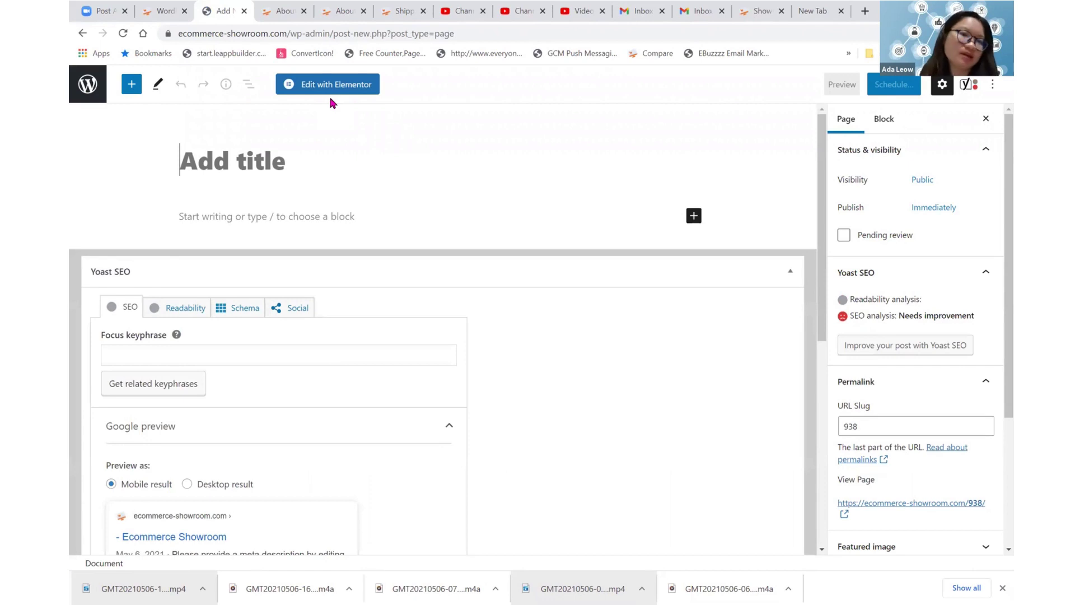
text(Page for)
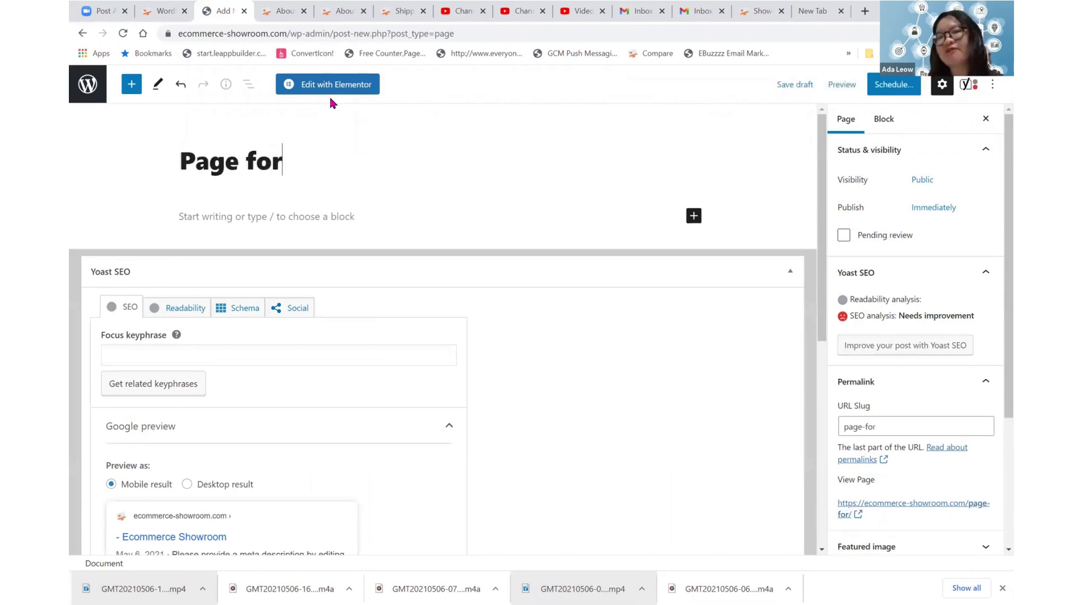
text( fun)
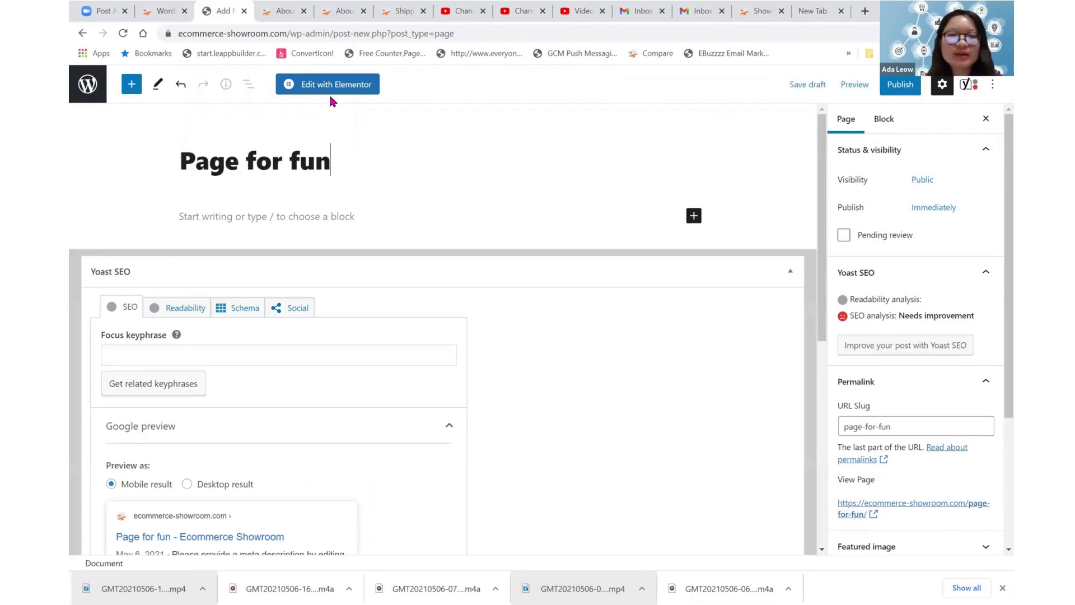
click(331, 91)
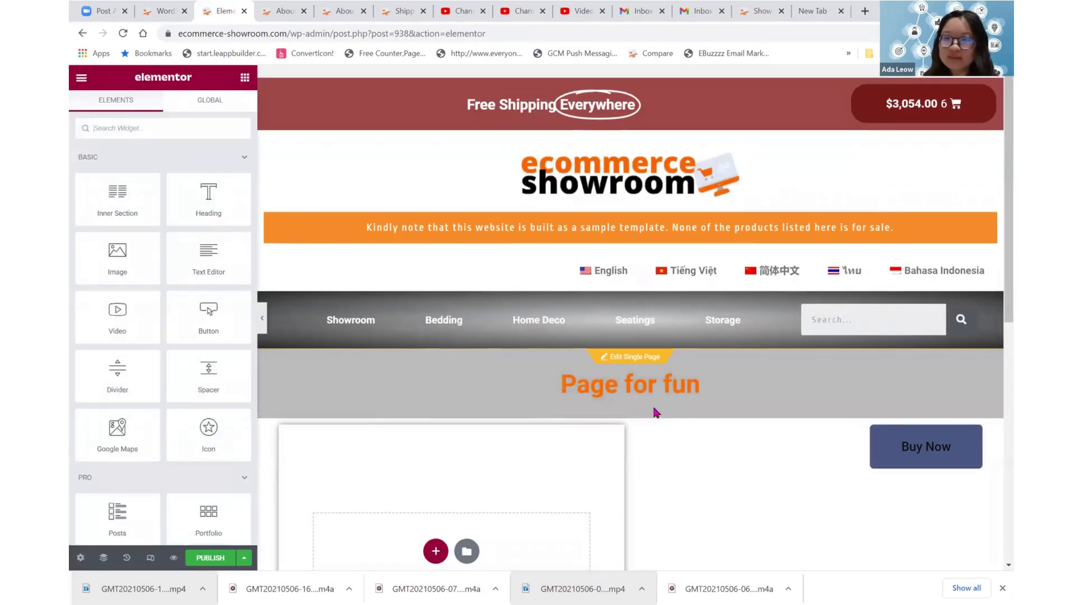
- Insert the One Kind template from My Templates with its document settings, adding the 'Just for fun!' heading
scroll(656, 413, down, 3)
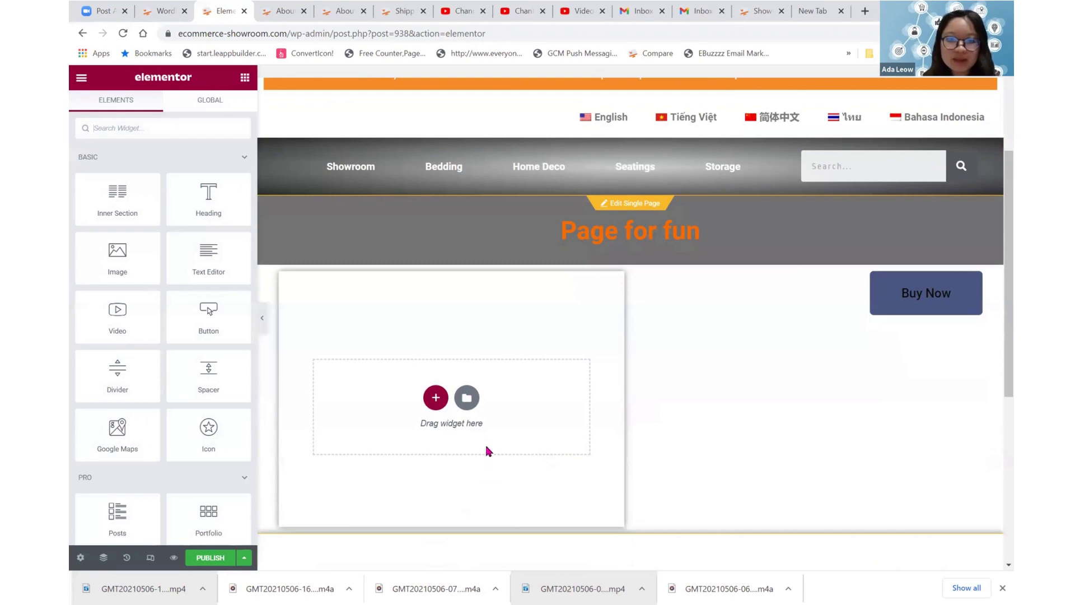
click(467, 398)
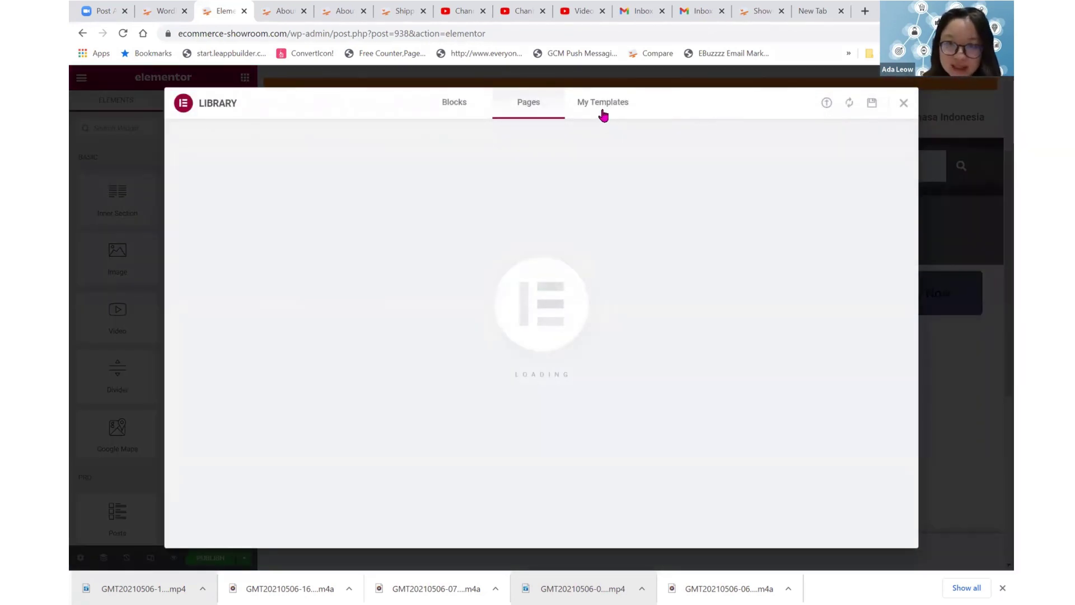
click(602, 109)
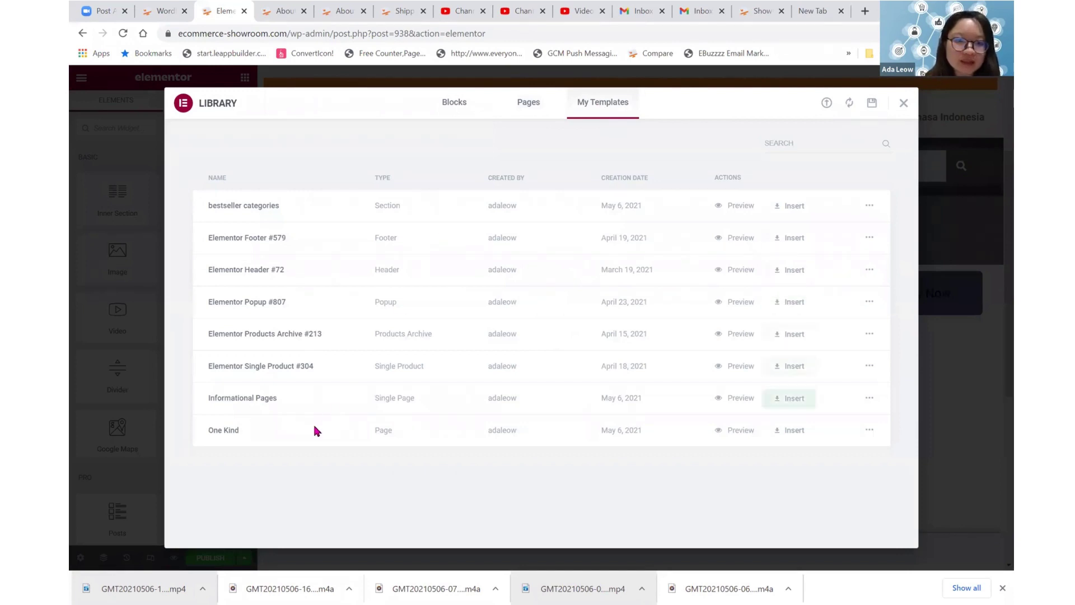
click(792, 434)
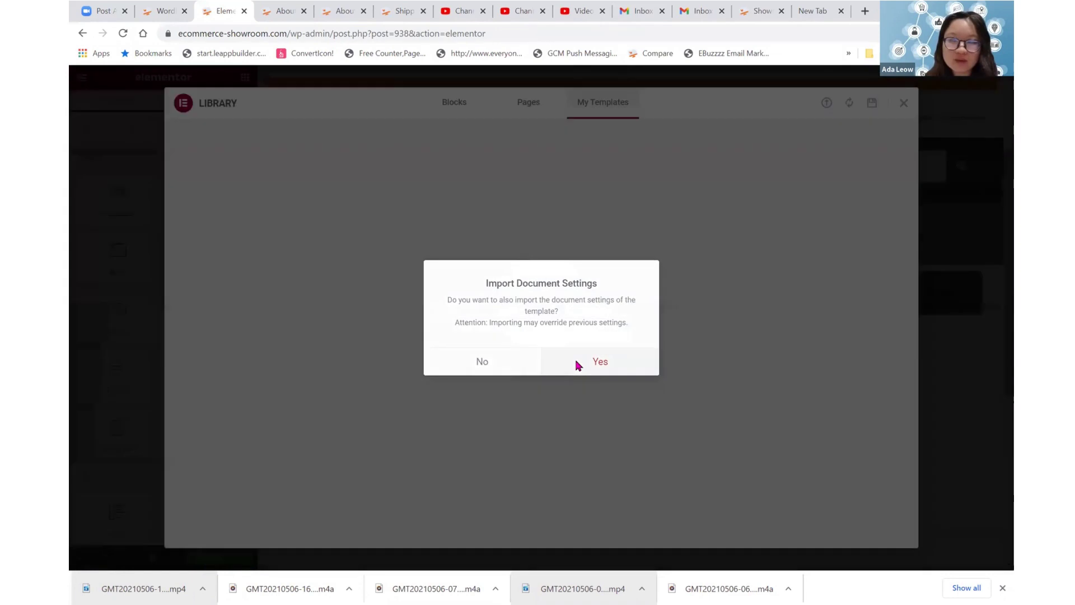
click(578, 365)
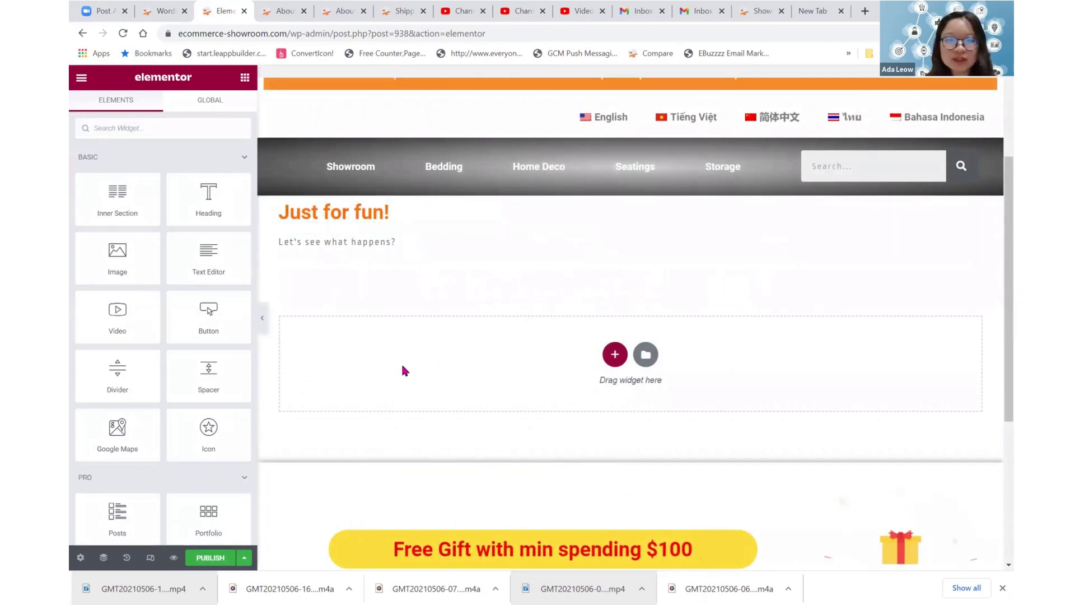
click(616, 361)
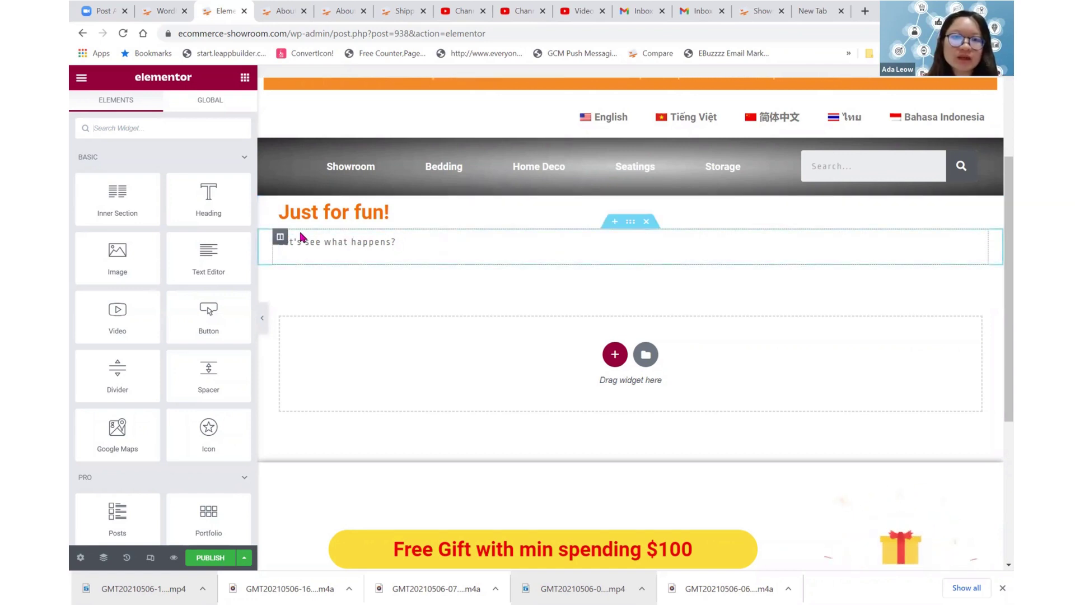
- Exit the Elementor page editor to the WordPress dashboard, confirming Leave
click(82, 82)
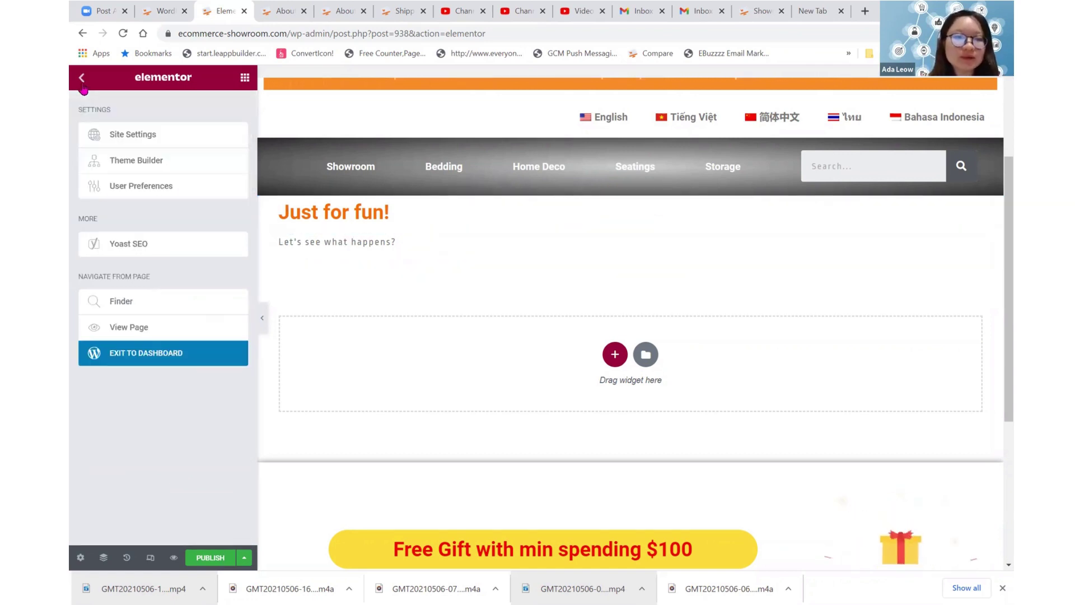
click(175, 359)
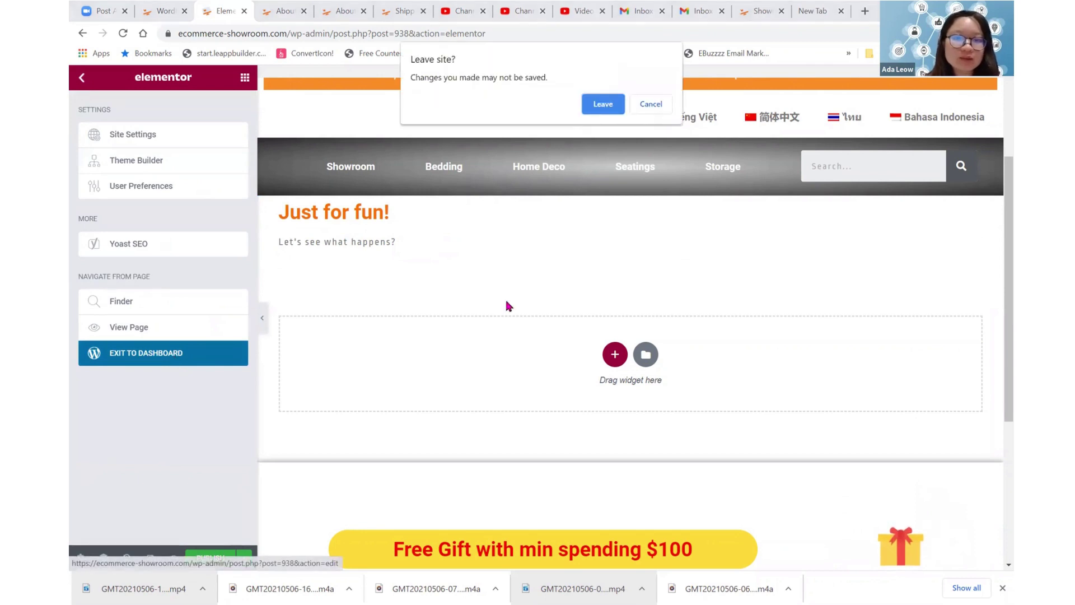
click(589, 106)
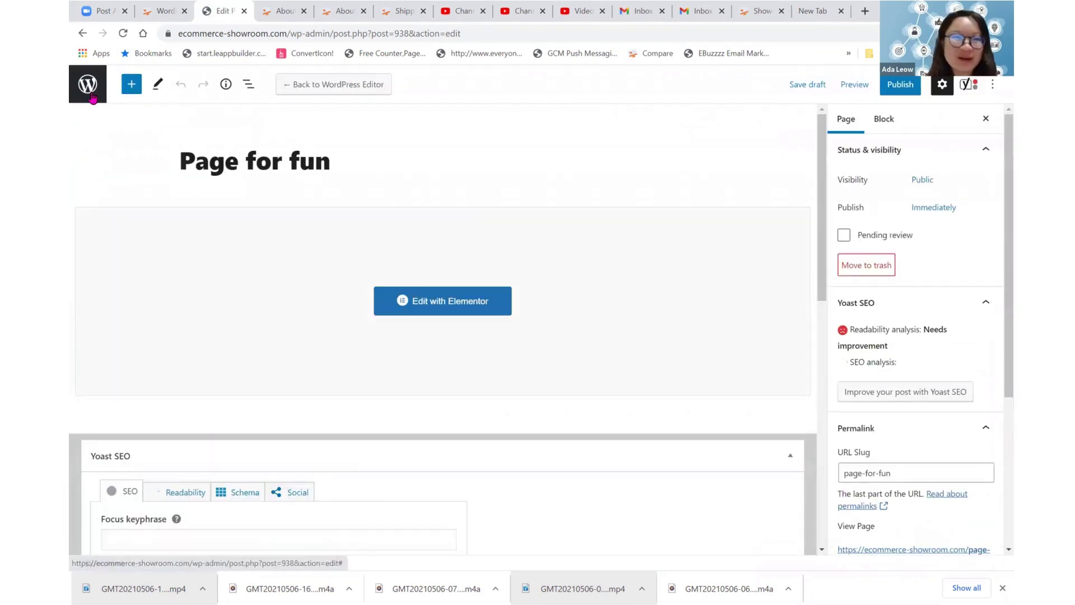
click(92, 97)
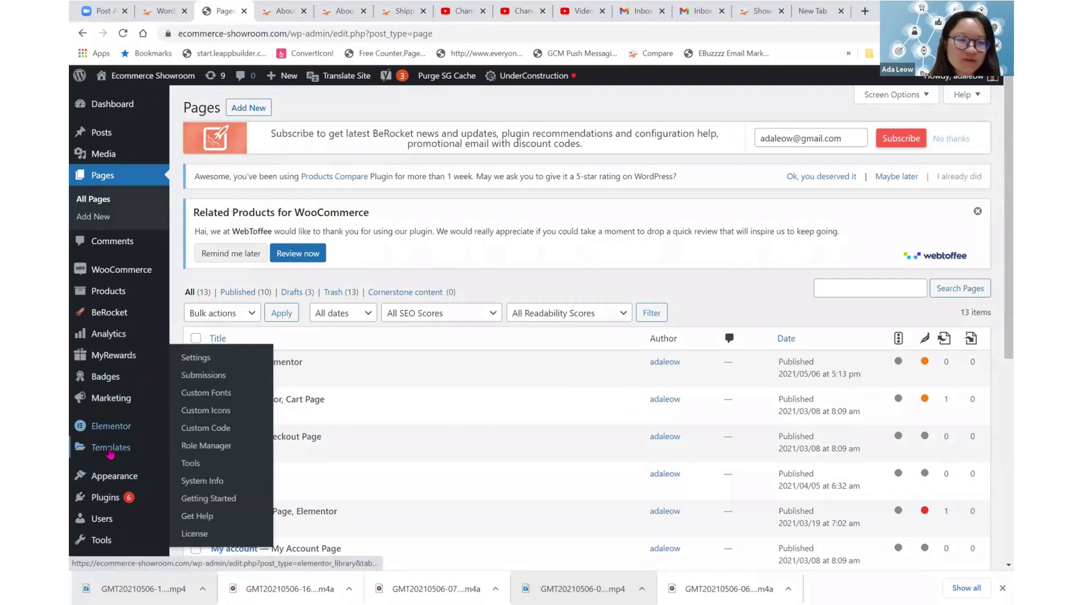
- Go to Templates > Theme Builder to list the Informational Pages single-page template
mouse_move(110, 454)
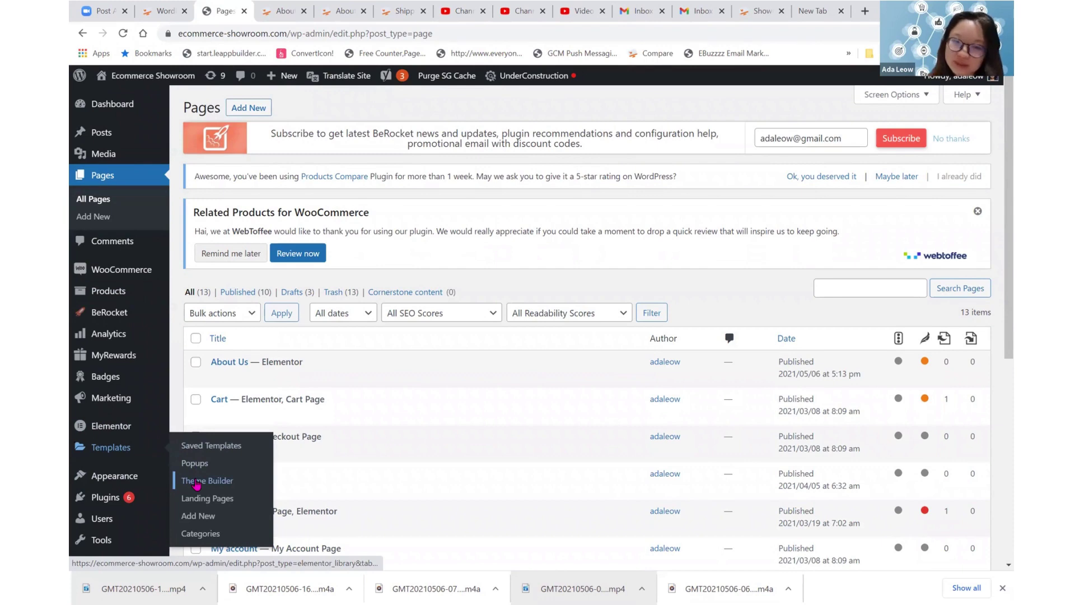
click(197, 485)
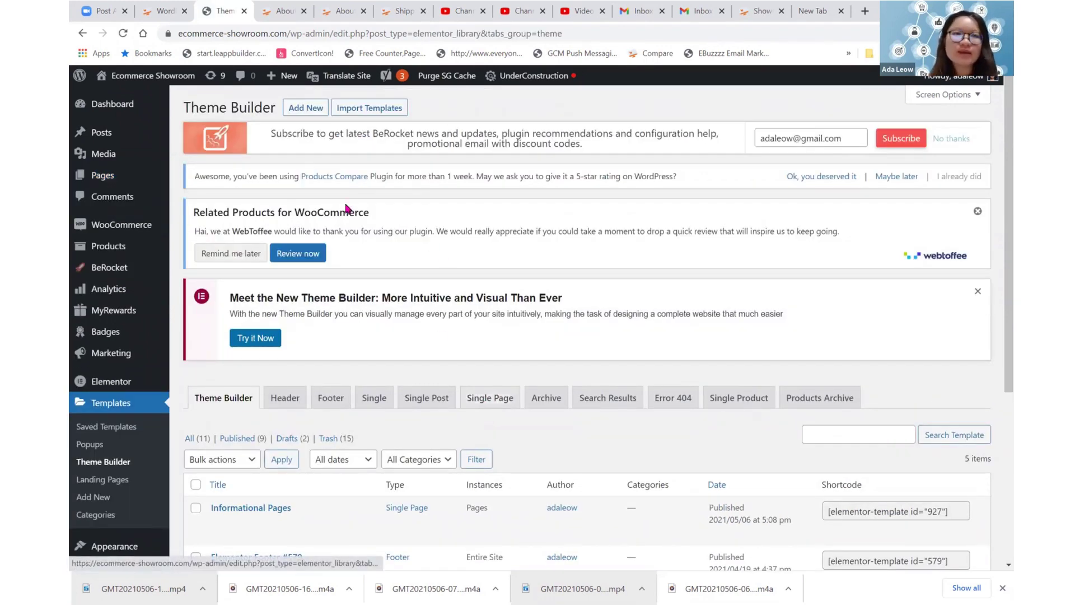
mouse_move(94, 176)
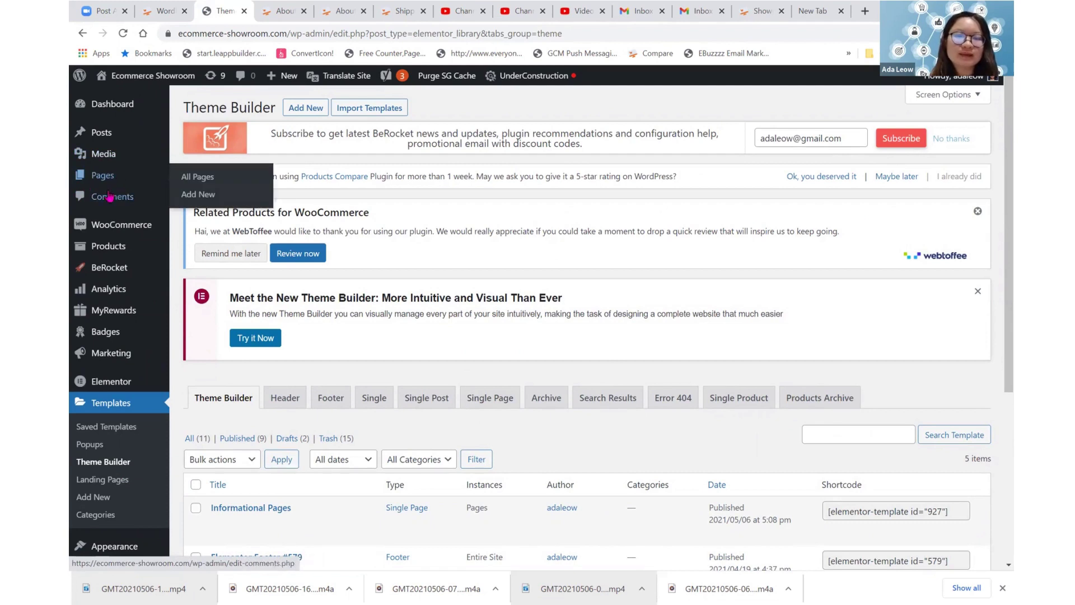